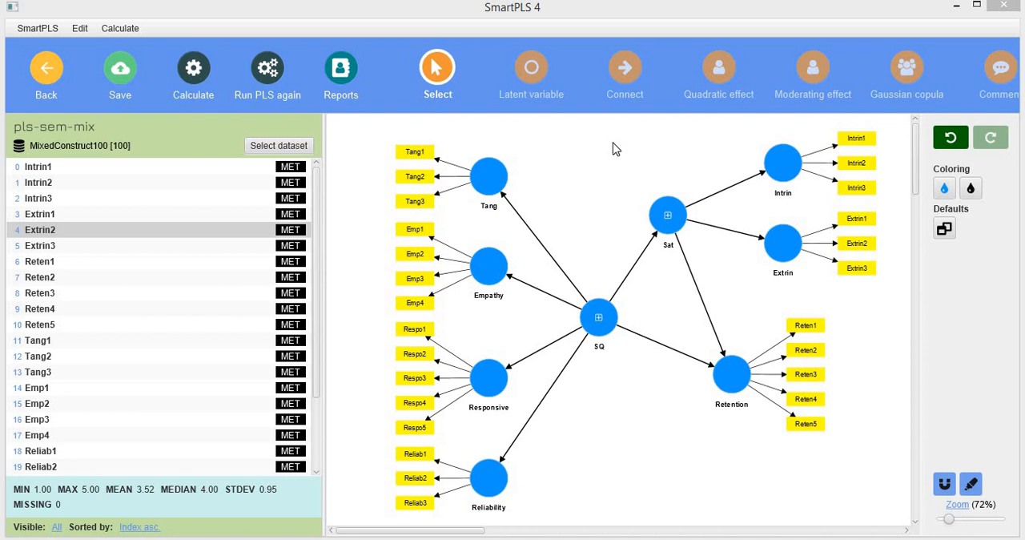
Step: Switch to the higher-order constructs article in Adobe Acrobat and examine its four construct-type diagrams, two-stage approach figure and Table 1 assessment criteria
{"action": "key", "text": "alt+Tab"}
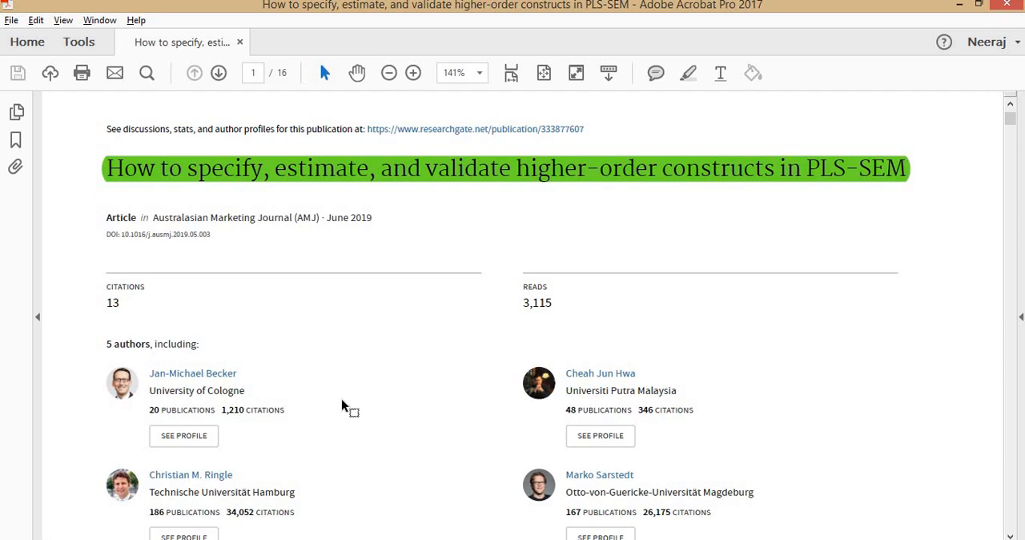
{"action": "key", "text": "Right"}
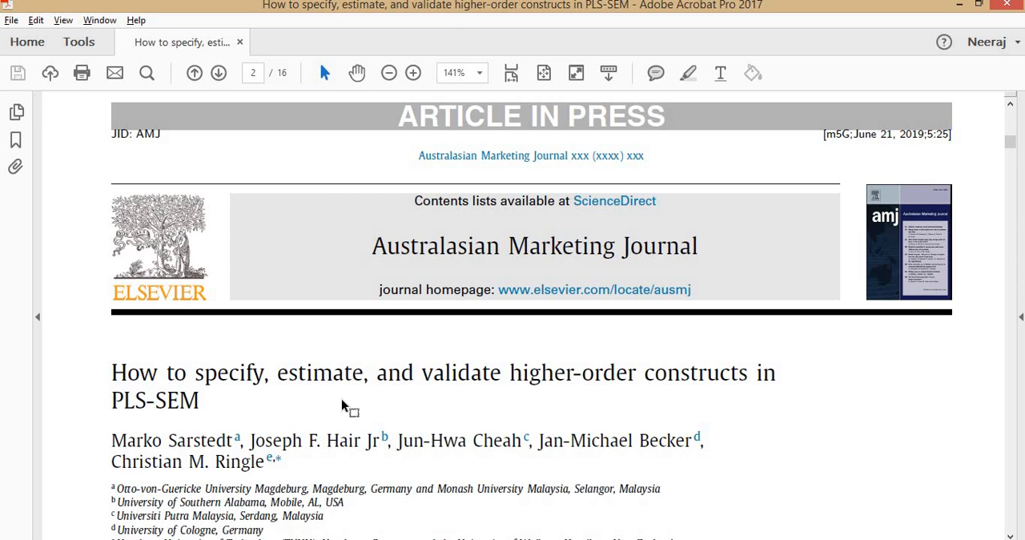
{"action": "key", "text": "Right"}
{"action": "key", "text": "Right"}
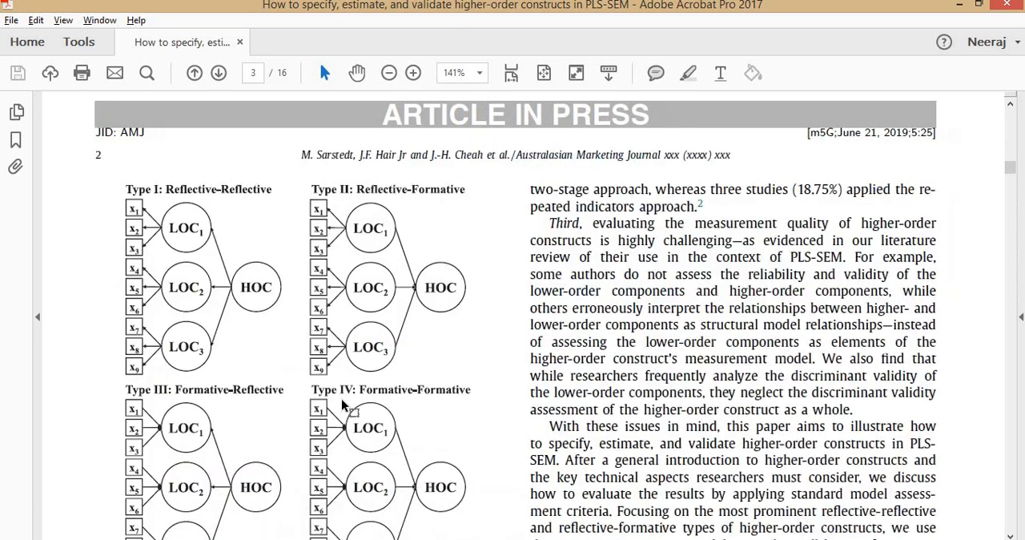
{"action": "key", "text": "Left"}
{"action": "scroll", "coordinate": [268, 352], "scroll_direction": "down", "scroll_amount": 1}
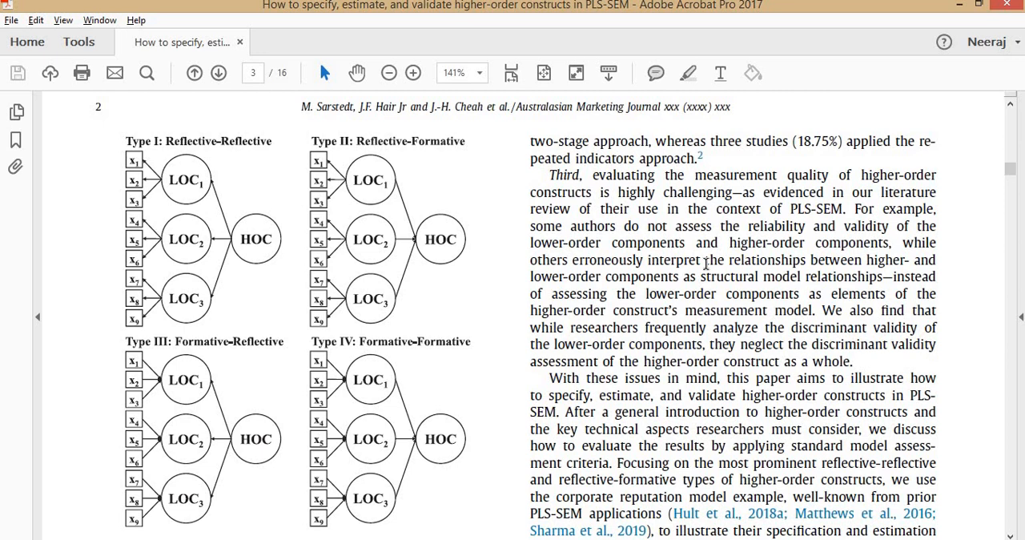
{"action": "scroll", "coordinate": [705, 264], "scroll_direction": "down", "scroll_amount": 15}
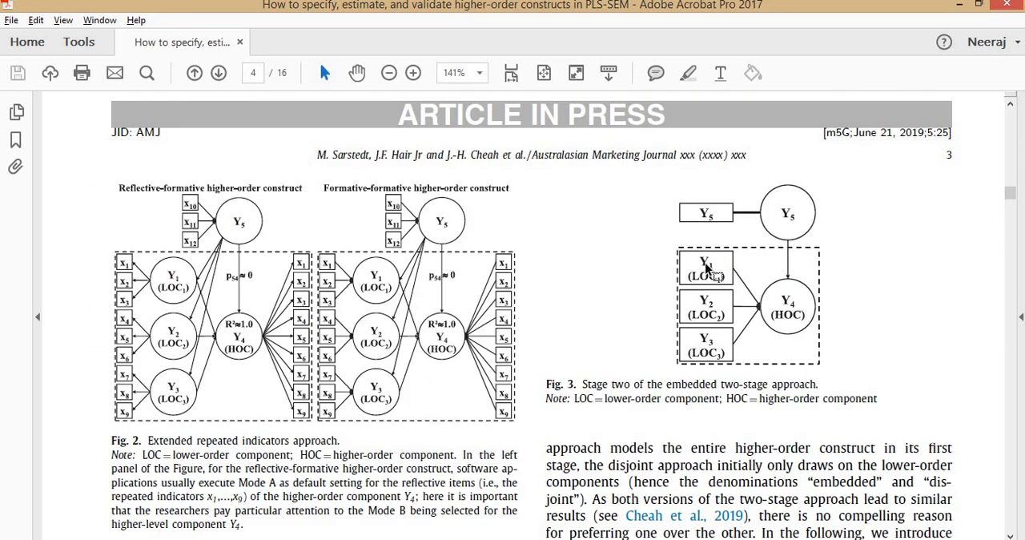
{"action": "scroll", "coordinate": [706, 270], "scroll_direction": "down", "scroll_amount": 10}
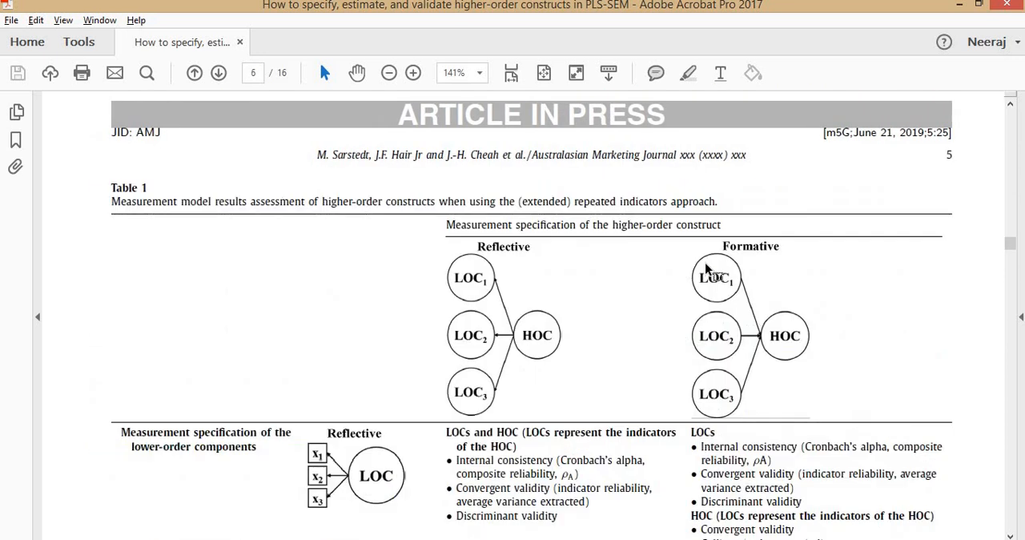
{"action": "scroll", "coordinate": [360, 276], "scroll_direction": "down", "scroll_amount": 5}
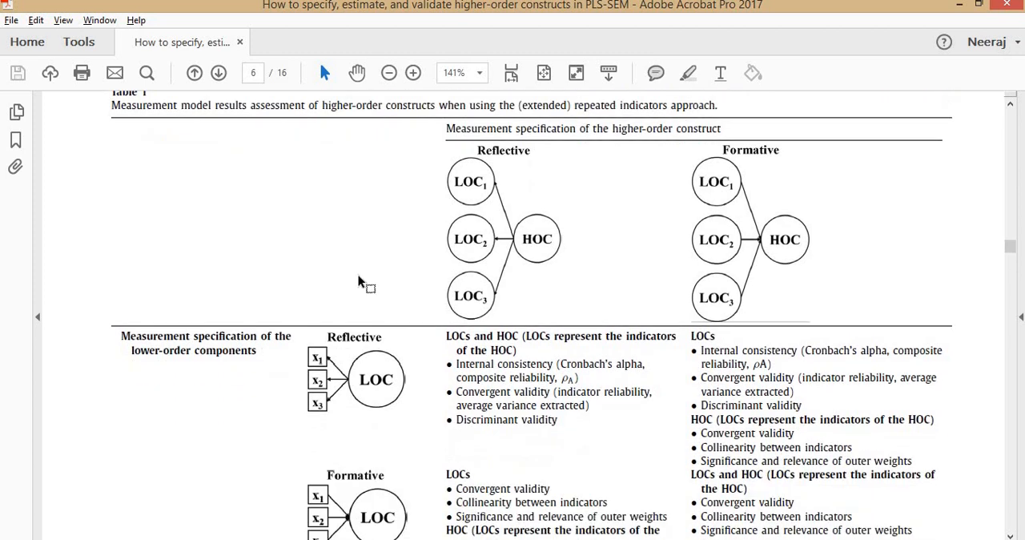
{"action": "scroll", "coordinate": [359, 277], "scroll_direction": "down", "scroll_amount": 1}
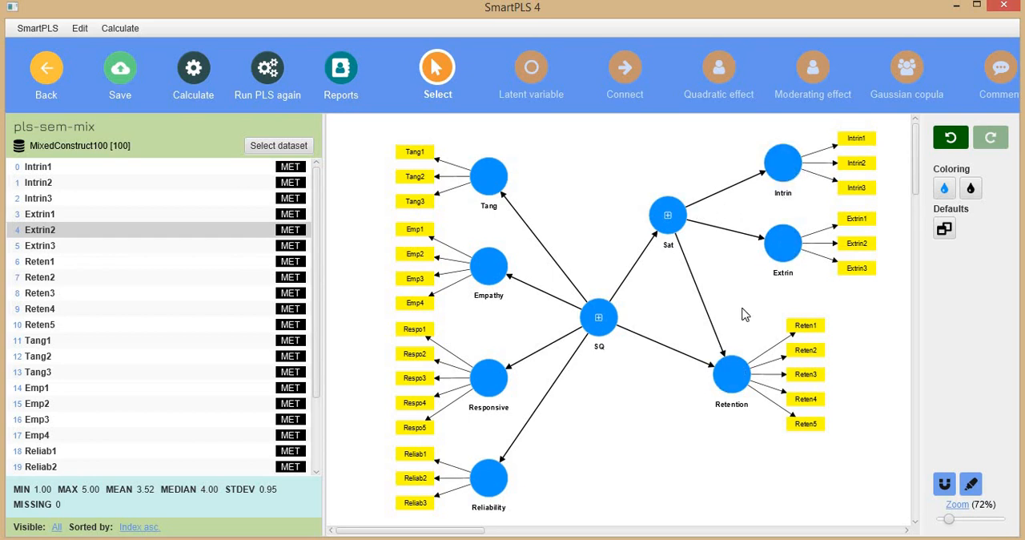
Step: Run the standard PLS-SEM algorithm on the pls-sem-mix model in SmartPLS
{"action": "left_click", "coordinate": [194, 71]}
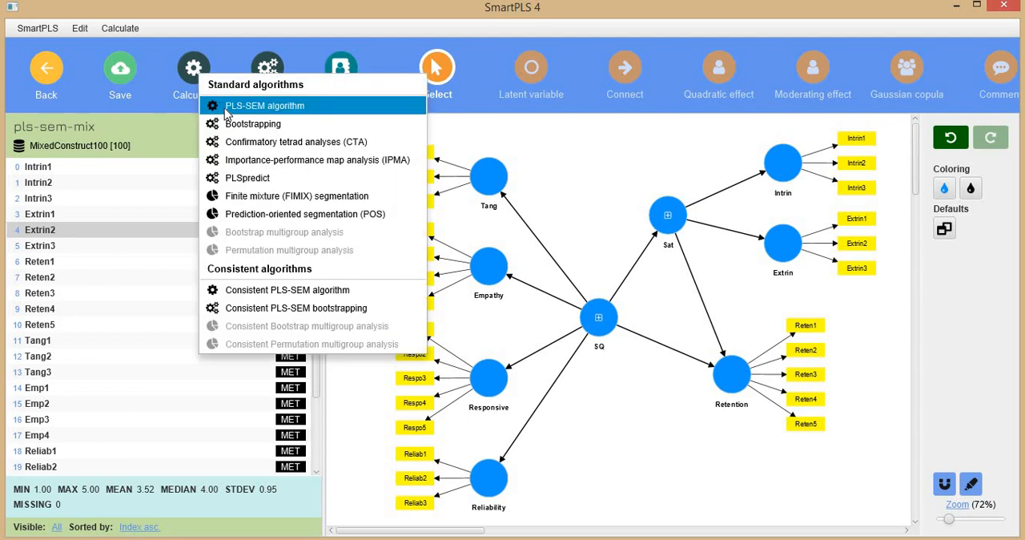
{"action": "left_click", "coordinate": [257, 101]}
{"action": "left_click", "coordinate": [653, 512]}
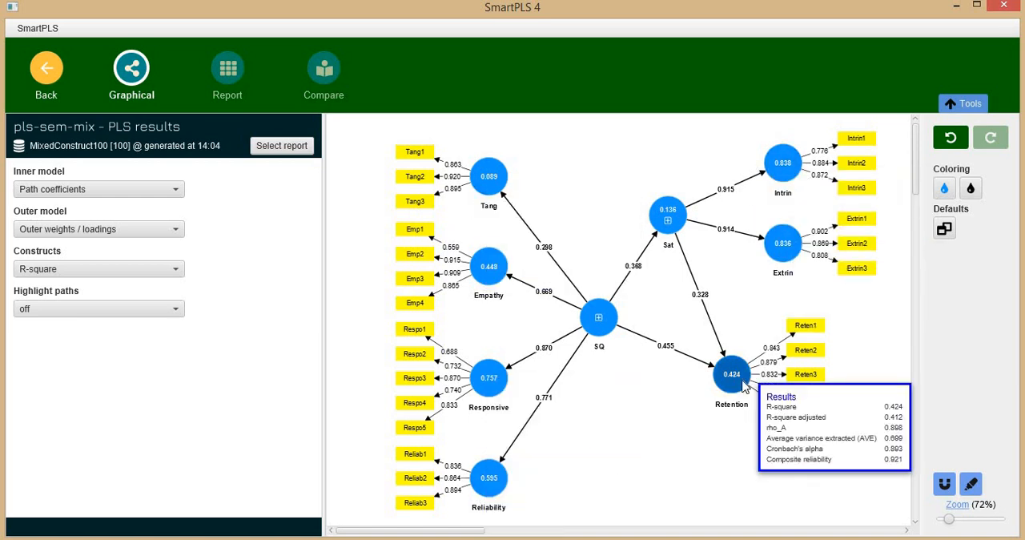
Step: Examine the report's construct reliability and validity overview, HTMT ratios and Fornell-Larcker criterion
{"action": "left_click", "coordinate": [224, 72]}
{"action": "left_click", "coordinate": [110, 400]}
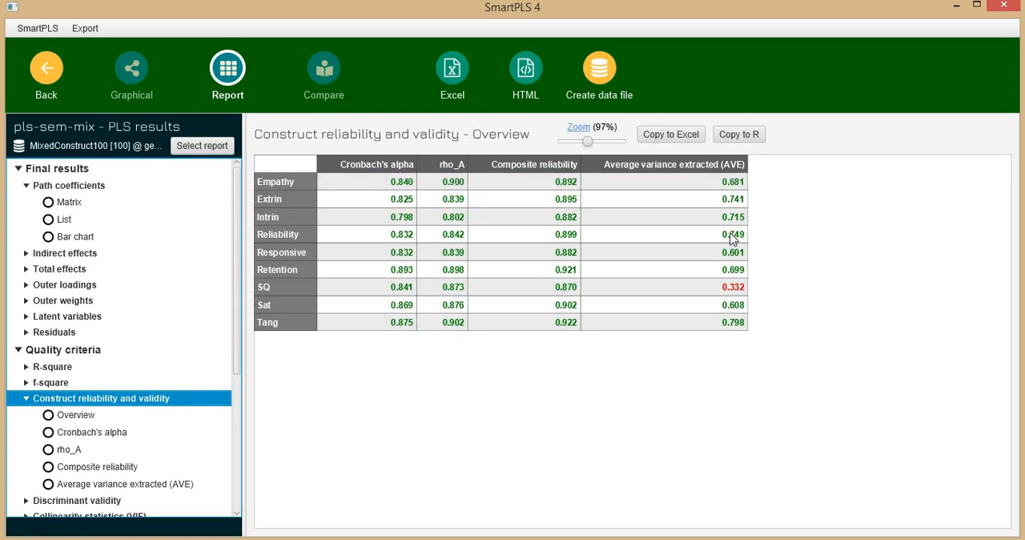
{"action": "scroll", "coordinate": [65, 424], "scroll_direction": "down", "scroll_amount": 3}
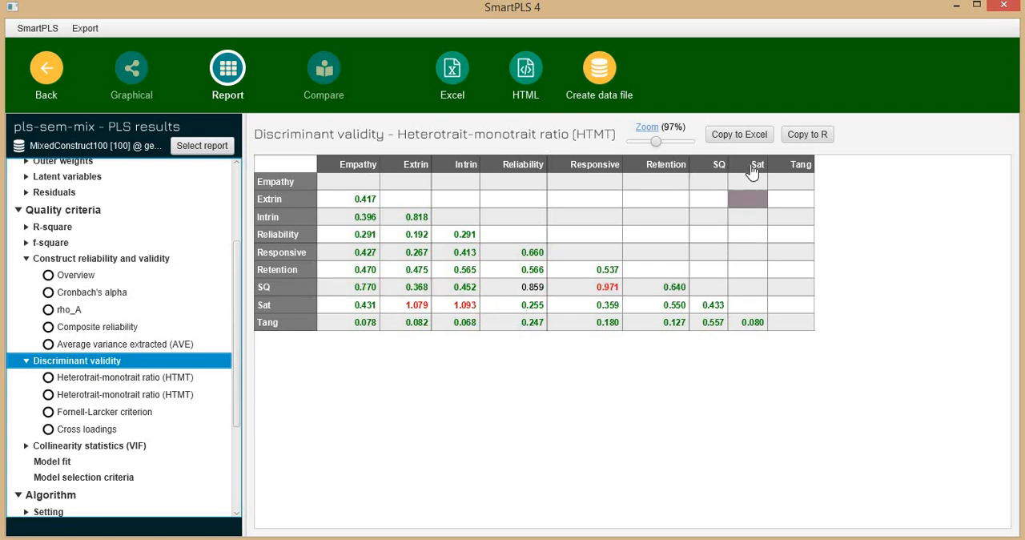
{"action": "left_click", "coordinate": [80, 394]}
{"action": "left_click", "coordinate": [83, 415]}
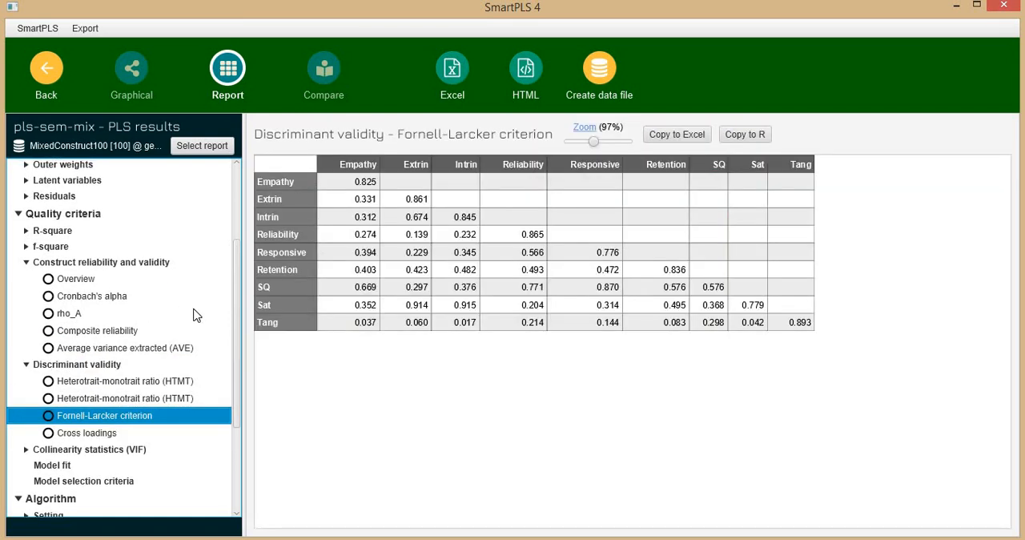
{"action": "scroll", "coordinate": [198, 316], "scroll_direction": "up", "scroll_amount": 3}
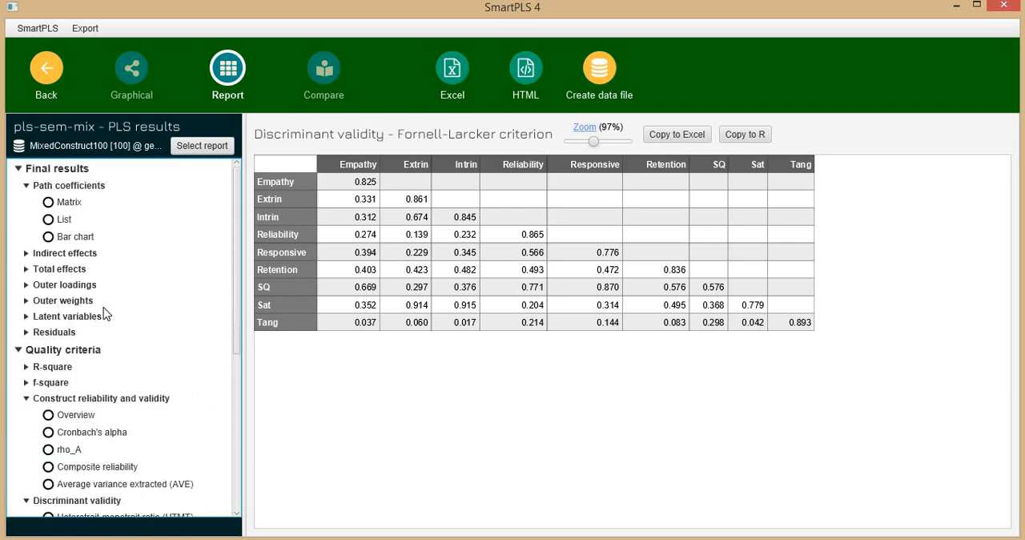
Step: Review the graphical results and examine the latent variable scores in the report
{"action": "left_click", "coordinate": [142, 86]}
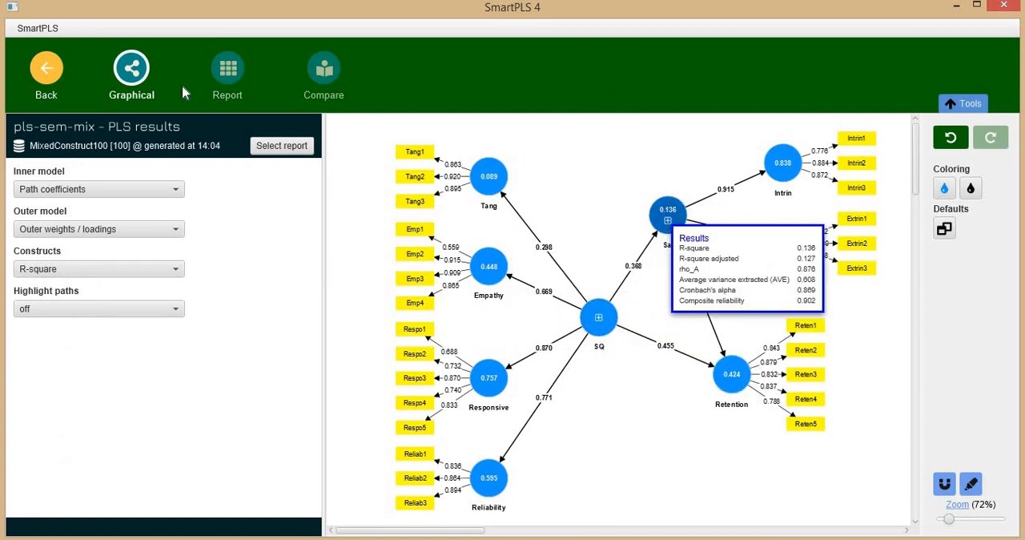
{"action": "left_click", "coordinate": [230, 72]}
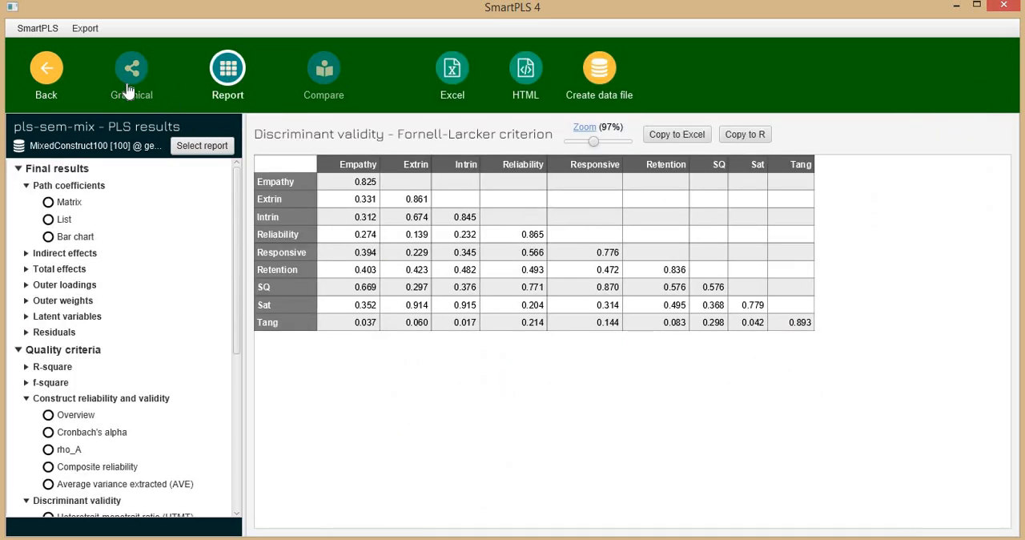
{"action": "left_click", "coordinate": [56, 319]}
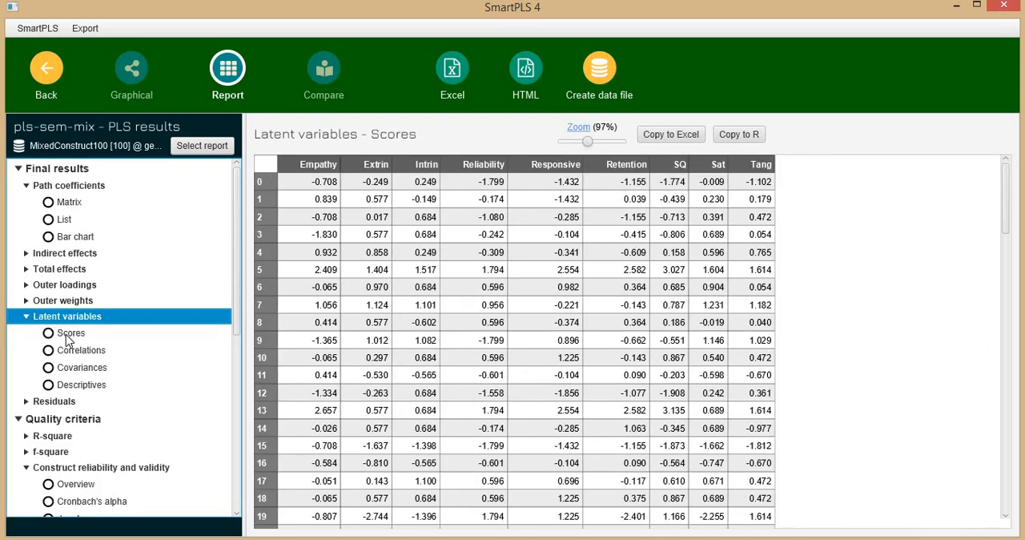
{"action": "left_click", "coordinate": [70, 335]}
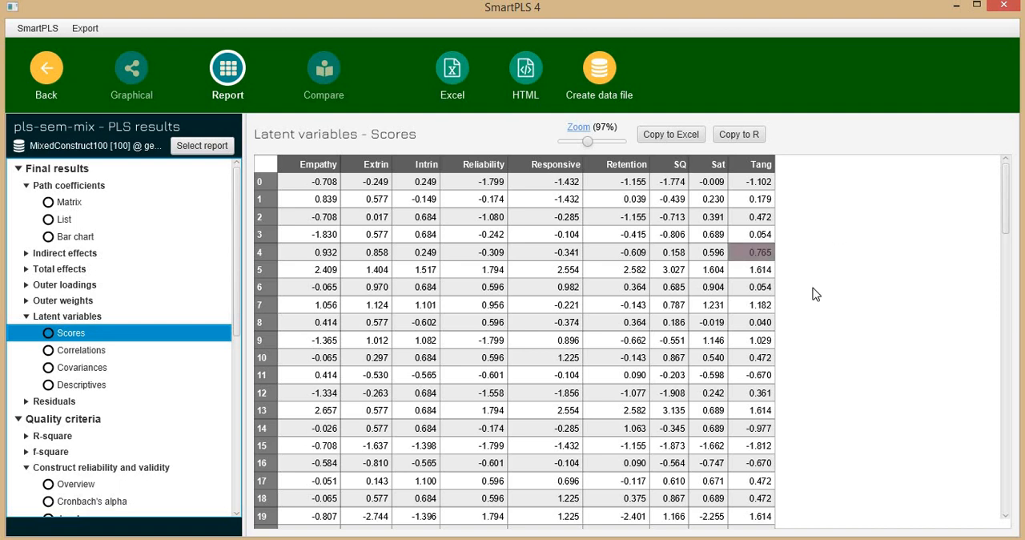
Step: Create the data file MixedConstruct100 derived from PLS results in the Higher Order Construct project, containing only the latent variable scores
{"action": "left_click", "coordinate": [607, 75]}
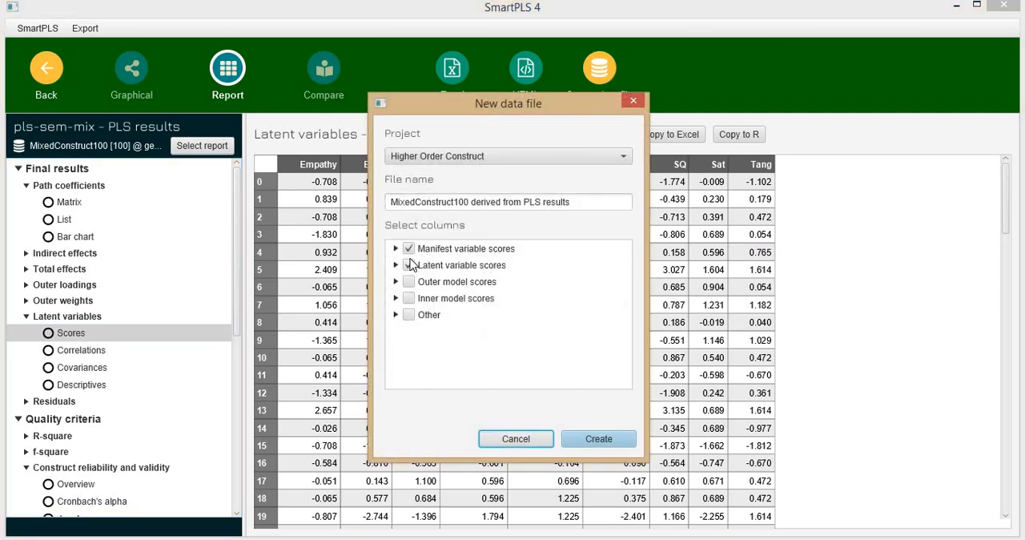
{"action": "left_click", "coordinate": [409, 249]}
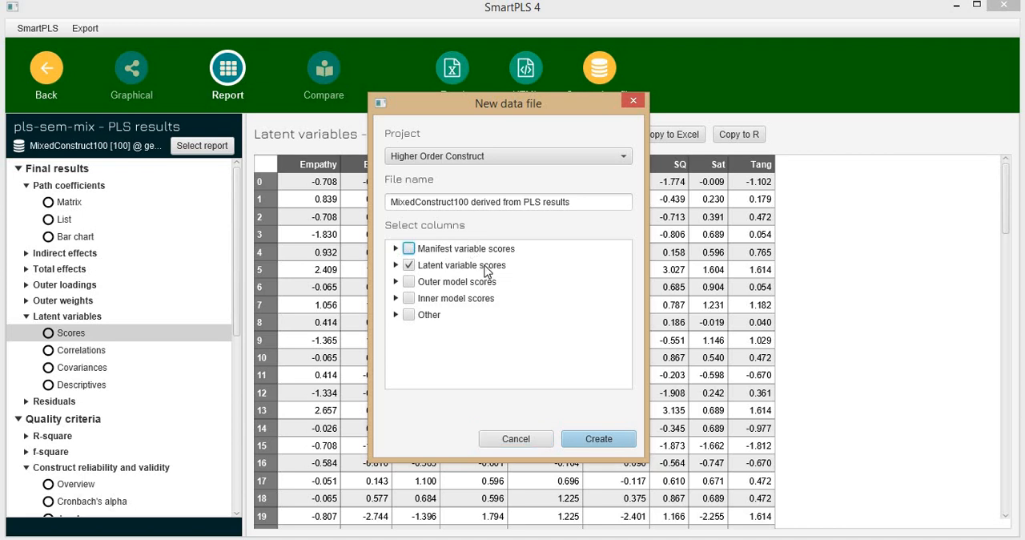
{"action": "left_click", "coordinate": [408, 315]}
{"action": "left_click", "coordinate": [396, 315]}
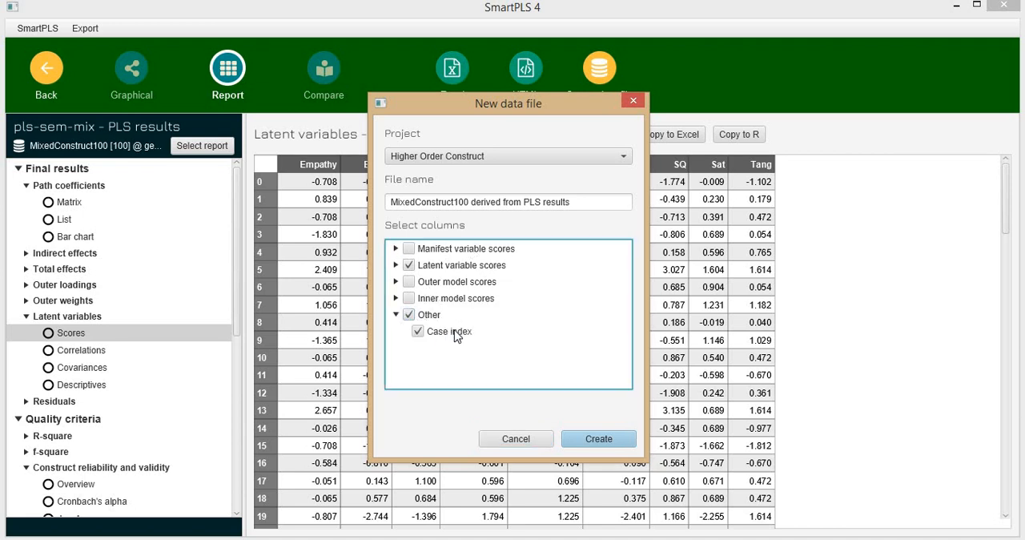
{"action": "left_click", "coordinate": [409, 314]}
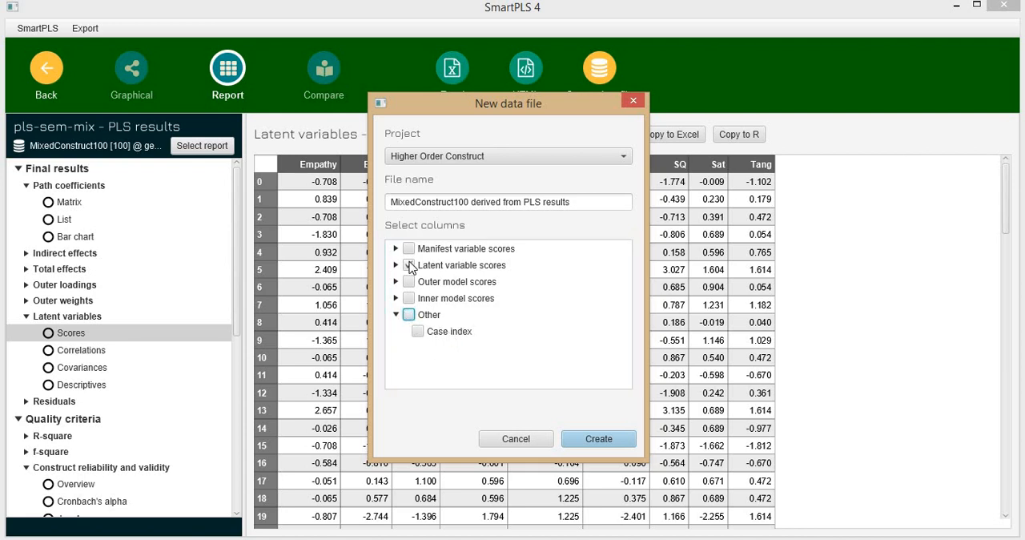
{"action": "left_click", "coordinate": [597, 439]}
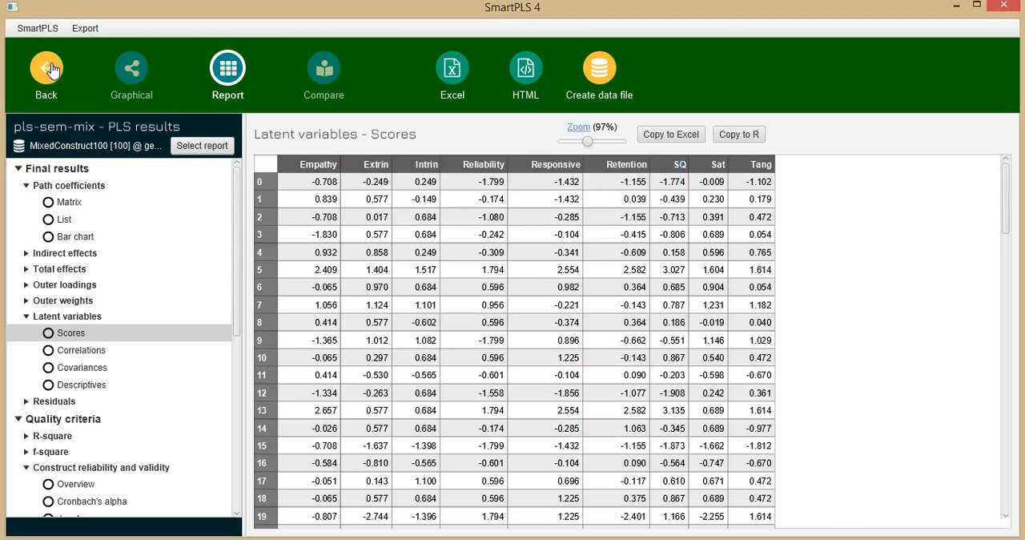
Step: Leave the results and close the pls-sem-mix model without saving its changes
{"action": "left_click", "coordinate": [48, 69]}
{"action": "left_click", "coordinate": [48, 70]}
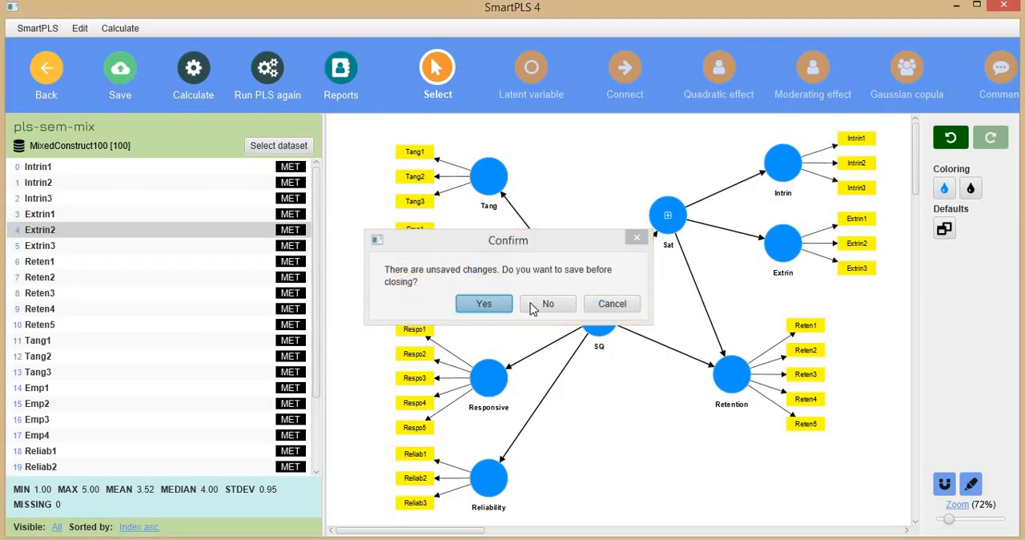
{"action": "left_click", "coordinate": [533, 304]}
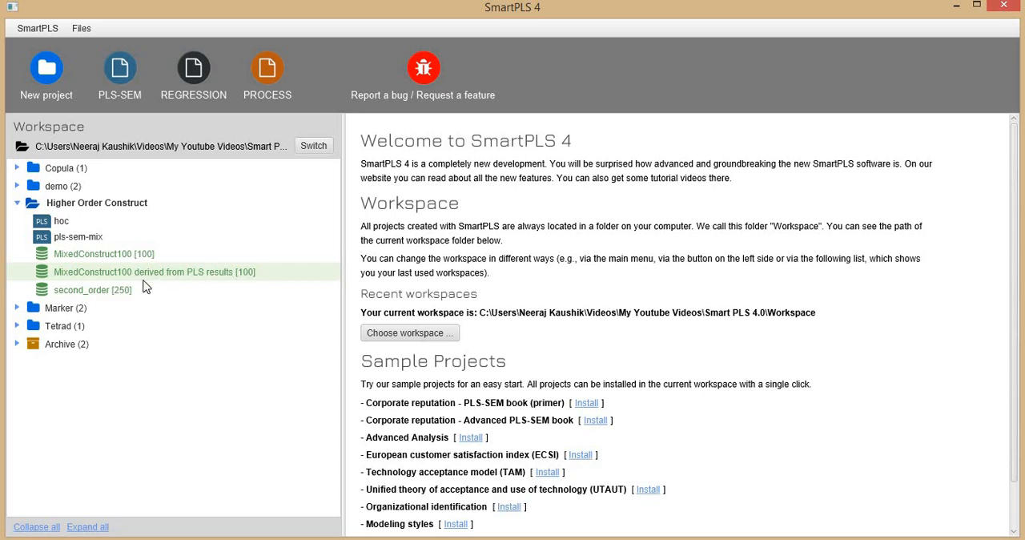
Step: Create a PLS-SEM model named pls-sem-SCORES in the Higher Order Construct project with the MixedConstruct100 derived from PLS results dataset
{"action": "left_click", "coordinate": [75, 238]}
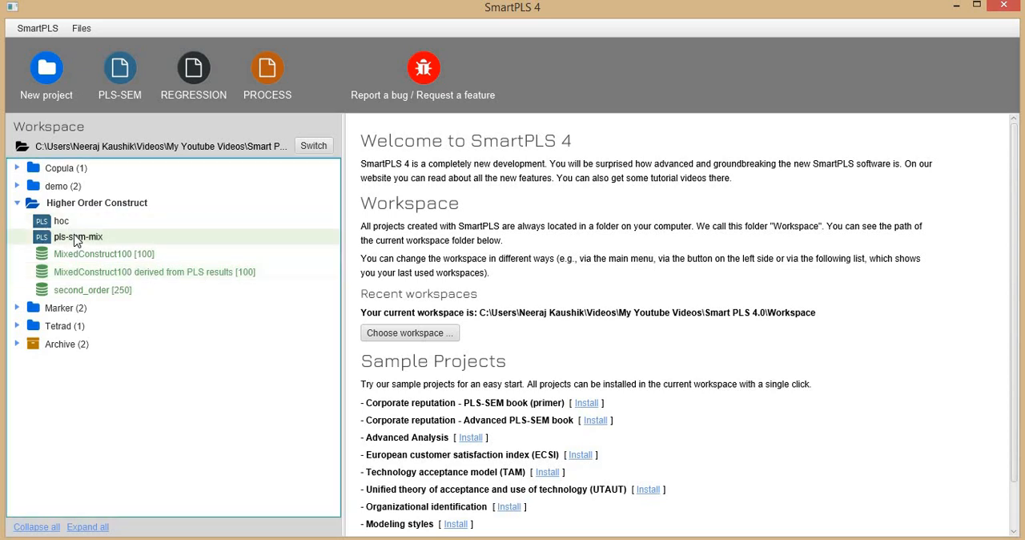
{"action": "left_click", "coordinate": [121, 72]}
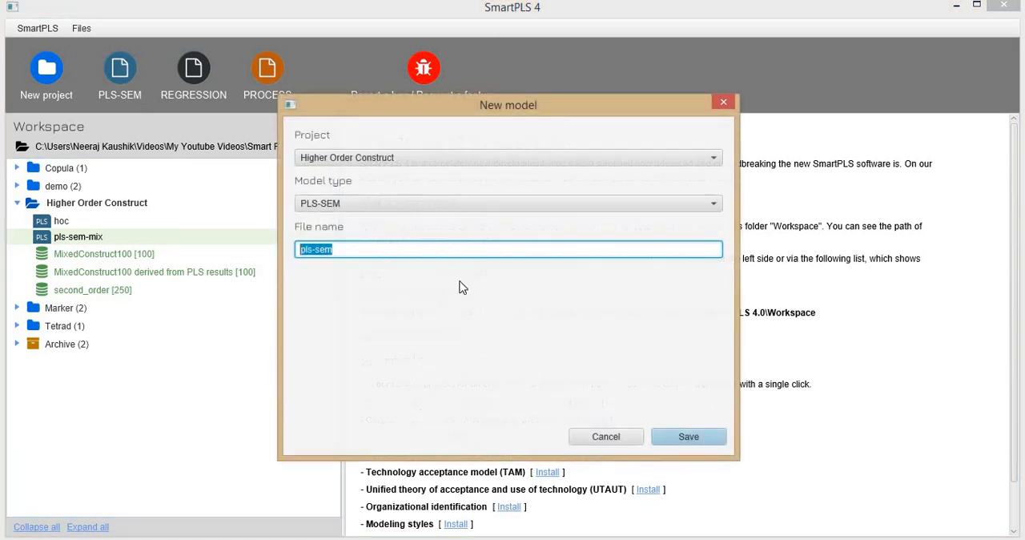
{"action": "key", "text": "Right"}
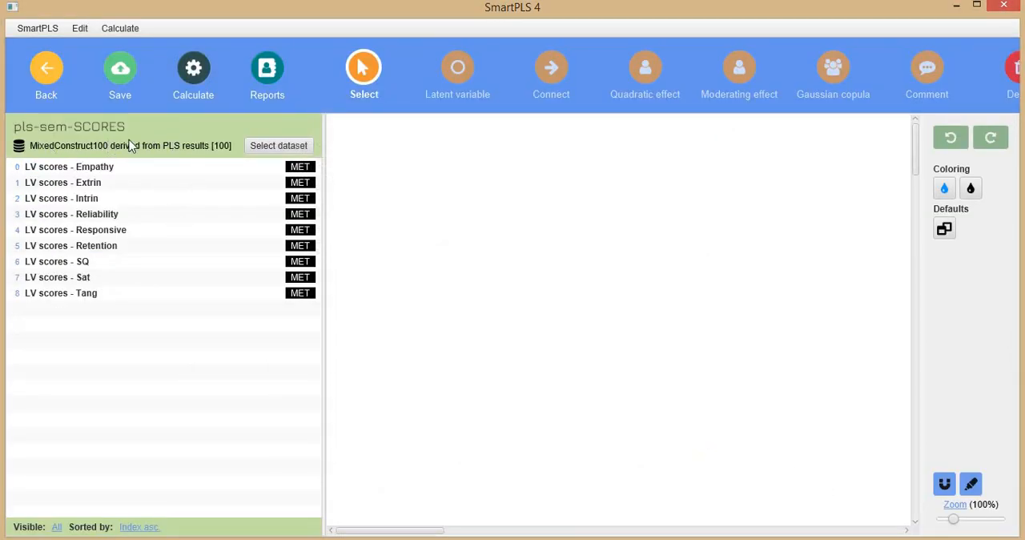
{"action": "left_click", "coordinate": [275, 155]}
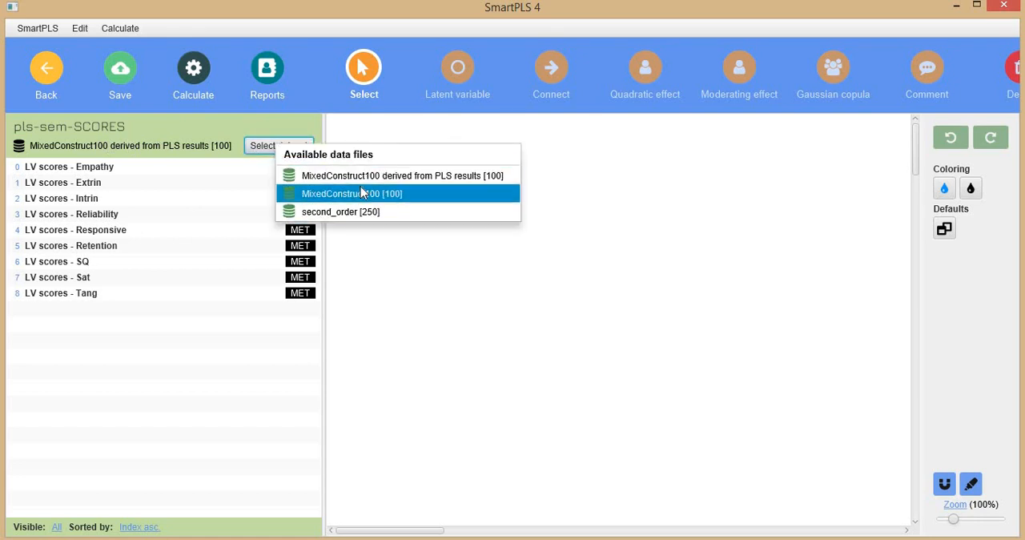
{"action": "left_click", "coordinate": [367, 176]}
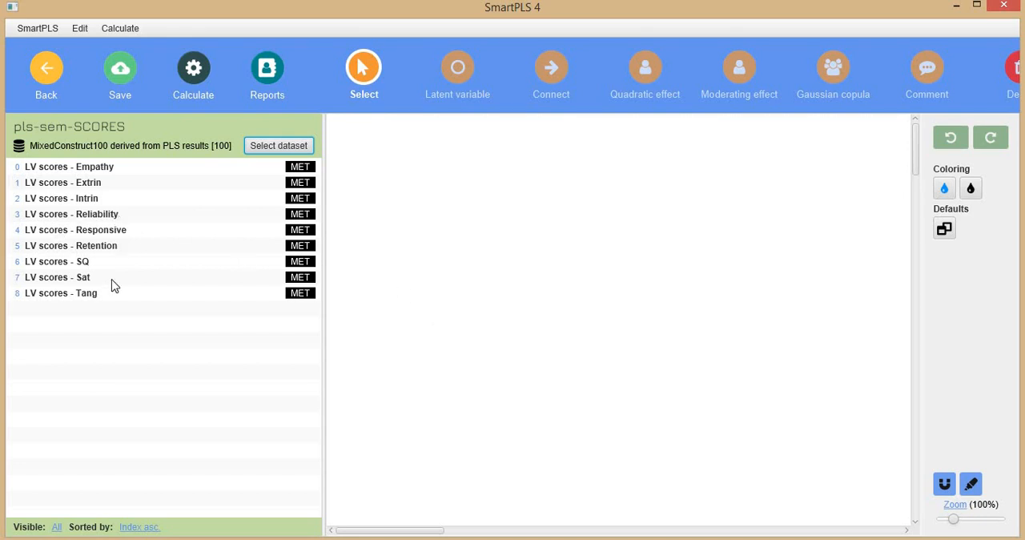
Step: Add a latent variable named SQ to the canvas with the Empathy, Reliability, Responsive and Tang LV scores as indicators
{"action": "left_click", "coordinate": [98, 170]}
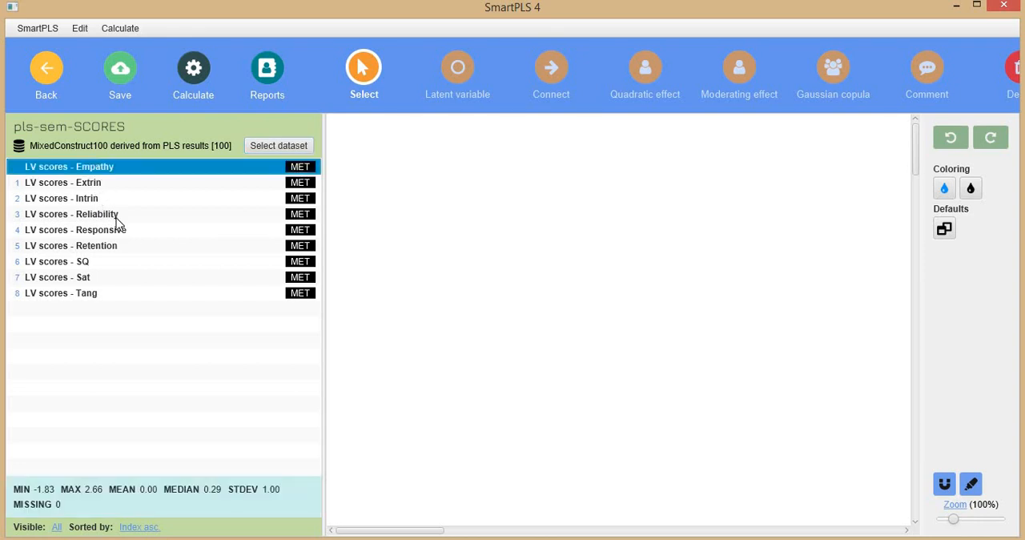
{"action": "left_click", "coordinate": [110, 217], "text": "ctrl"}
{"action": "left_click", "coordinate": [108, 233], "text": "ctrl"}
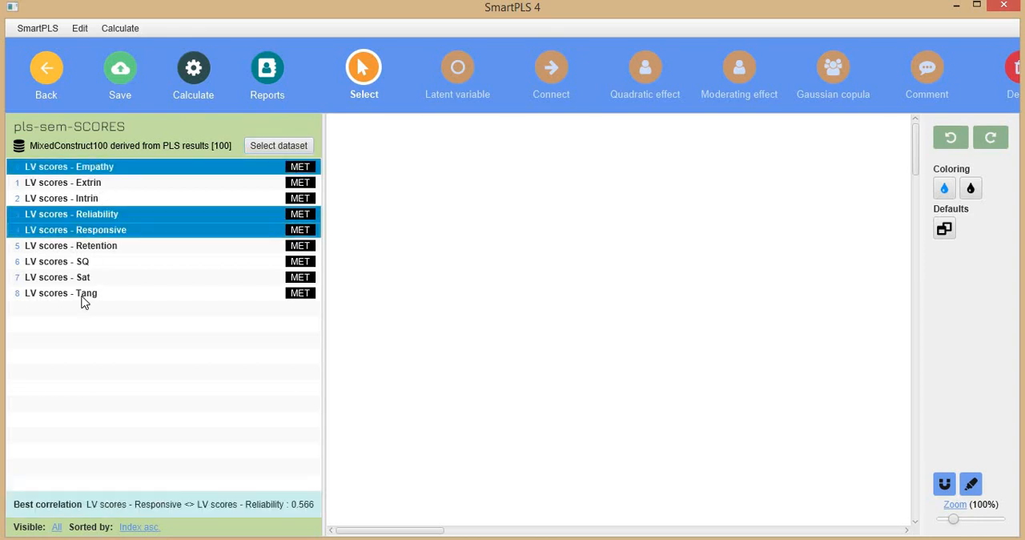
{"action": "left_click", "coordinate": [85, 295], "text": "ctrl"}
{"action": "left_click_drag", "start_coordinate": [109, 228], "coordinate": [590, 234]}
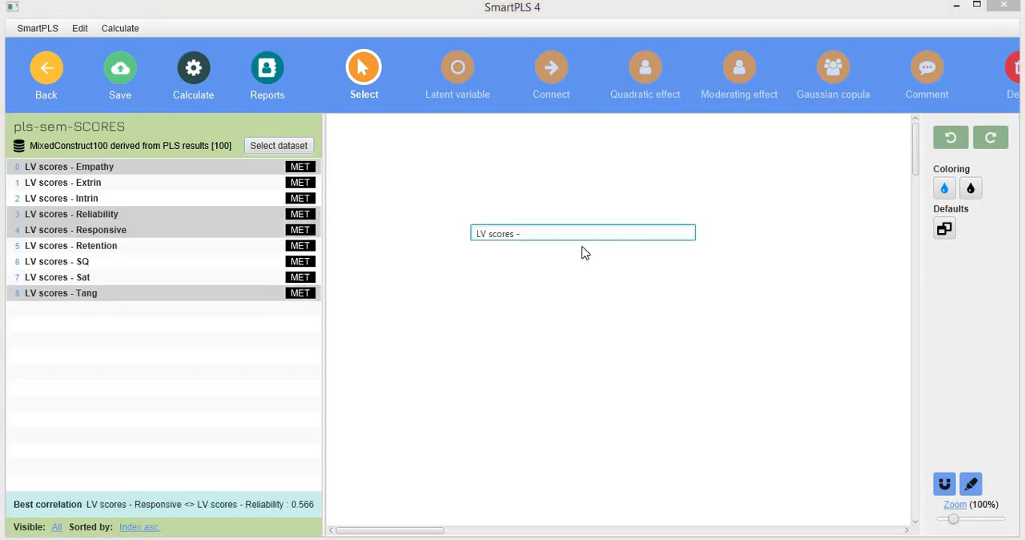
{"action": "key", "text": "ctrl+a"}
{"action": "type", "text": "sq"}
{"action": "key", "text": "Return"}
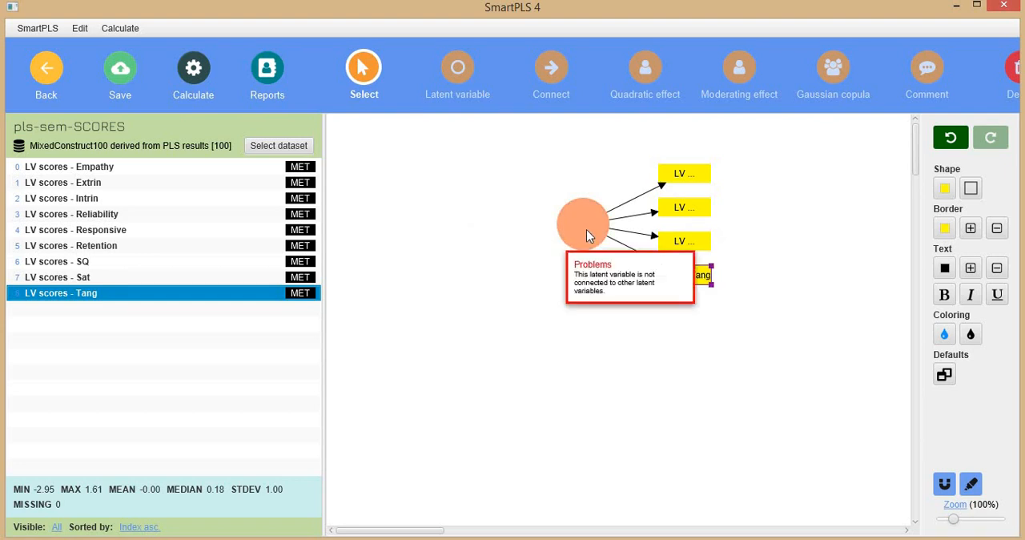
Step: Place the indicators on the left side of the SQ construct and move the construct down and to the left
{"action": "left_click", "coordinate": [586, 236]}
{"action": "left_click", "coordinate": [584, 230], "text": "alt"}
{"action": "left_click_drag", "start_coordinate": [574, 247], "coordinate": [538, 300]}
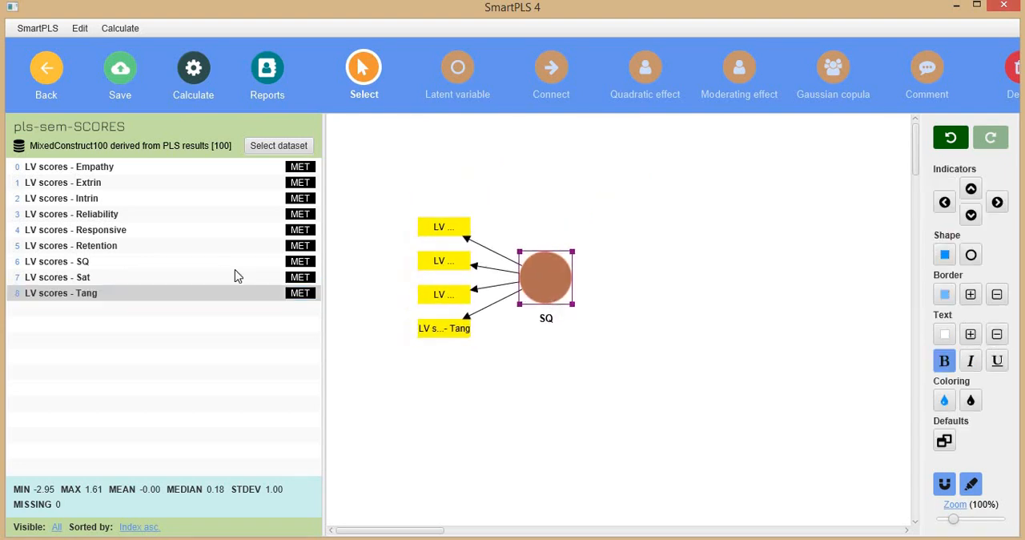
Step: Add a latent variable named Sat with the Extrin and Intrin LV scores as indicators, placed above and beside the SQ construct
{"action": "left_click", "coordinate": [72, 183]}
{"action": "left_click", "coordinate": [88, 199], "text": "ctrl"}
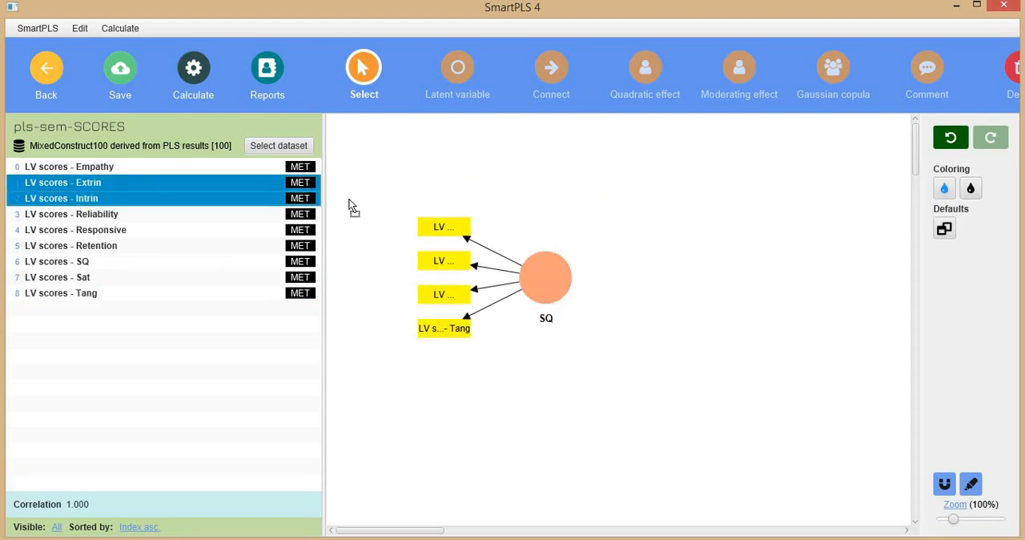
{"action": "left_click_drag", "start_coordinate": [820, 188], "coordinate": [820, 192]}
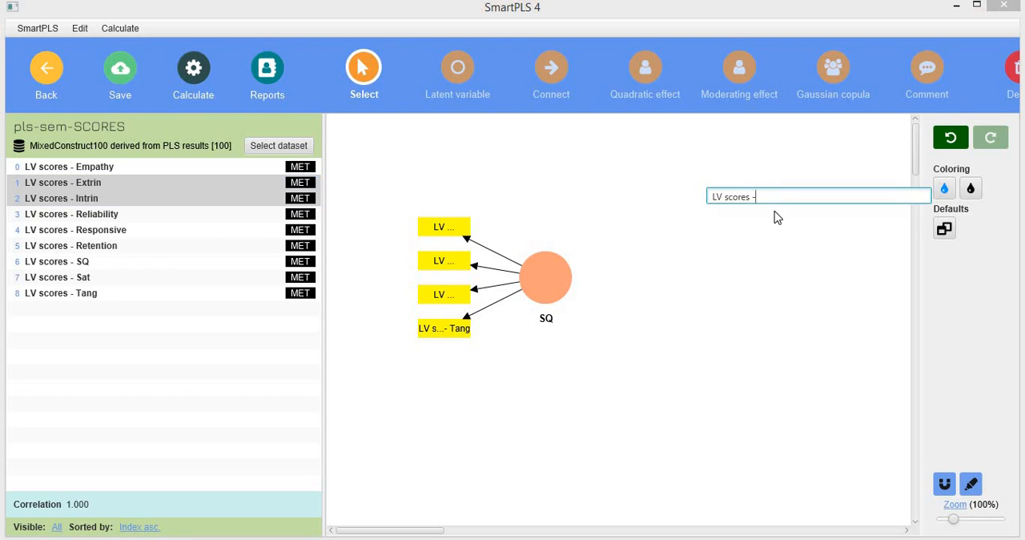
{"action": "key", "text": "ctrl+a"}
{"action": "type", "text": "Sat"}
{"action": "key", "text": "Return"}
{"action": "left_click_drag", "start_coordinate": [802, 211], "coordinate": [680, 234]}
Step: Add a latent variable named Retention below Sat with the Retention LV scores as its indicator
{"action": "left_click_drag", "start_coordinate": [116, 248], "coordinate": [694, 344]}
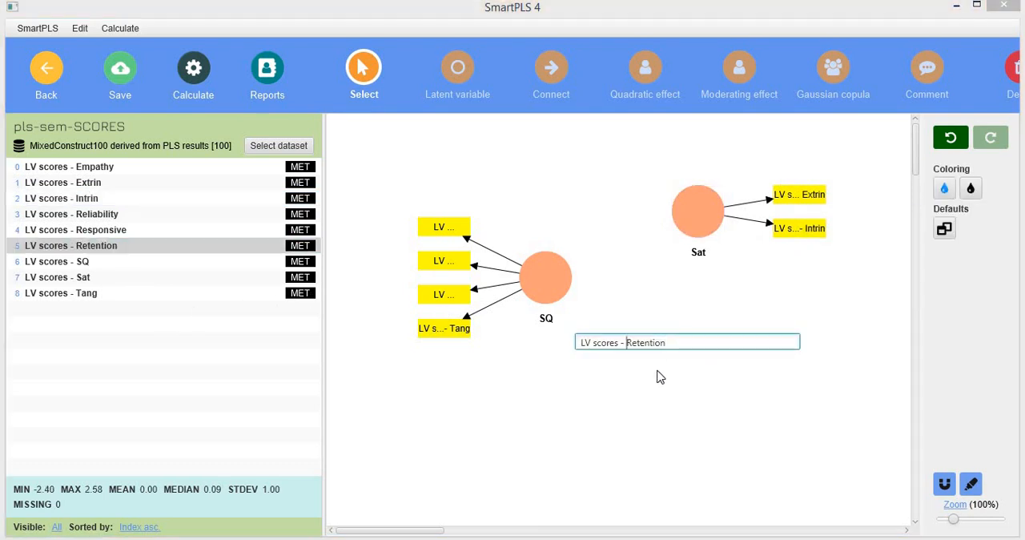
{"action": "key", "text": "ctrl+shift+Left"}
{"action": "key", "text": "ctrl+shift+Left"}
{"action": "key", "text": "BackSpace"}
{"action": "key", "text": "Return"}
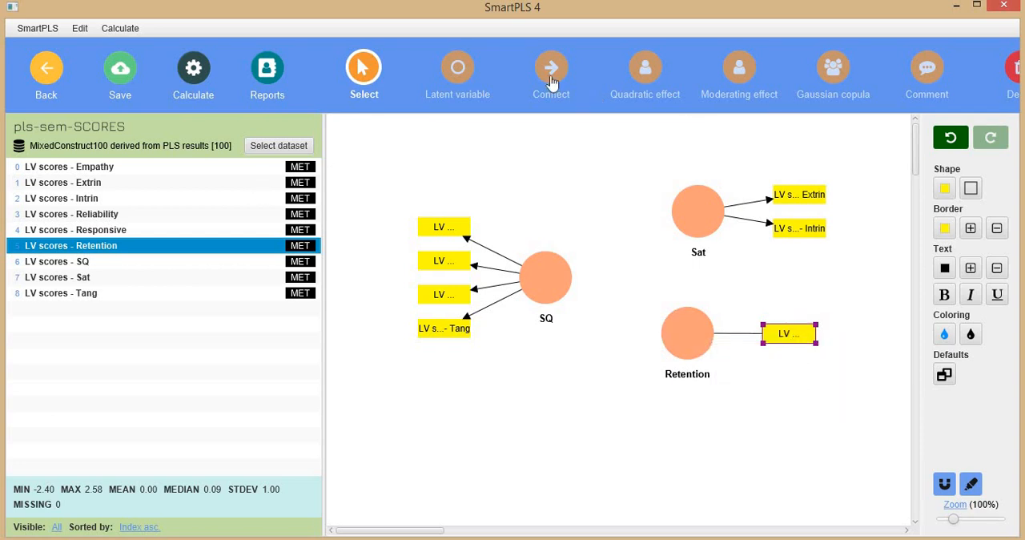
Step: Connect SQ to Sat, Sat to Retention, and SQ to Retention with structural paths
{"action": "left_click", "coordinate": [552, 80]}
{"action": "left_click", "coordinate": [568, 286]}
{"action": "left_click", "coordinate": [696, 222]}
{"action": "left_click", "coordinate": [697, 228]}
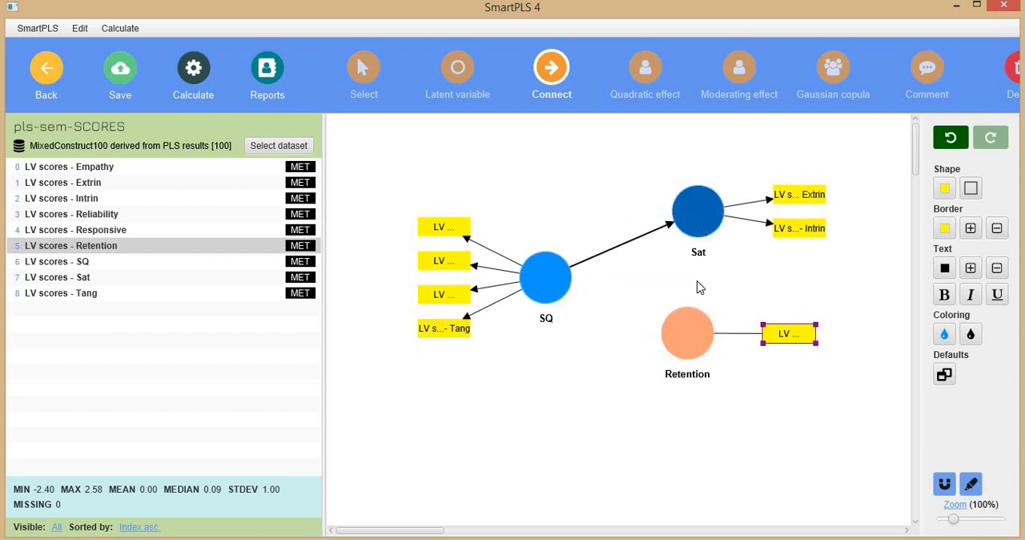
{"action": "left_click", "coordinate": [689, 321]}
{"action": "left_click", "coordinate": [546, 277]}
{"action": "left_click", "coordinate": [699, 350]}
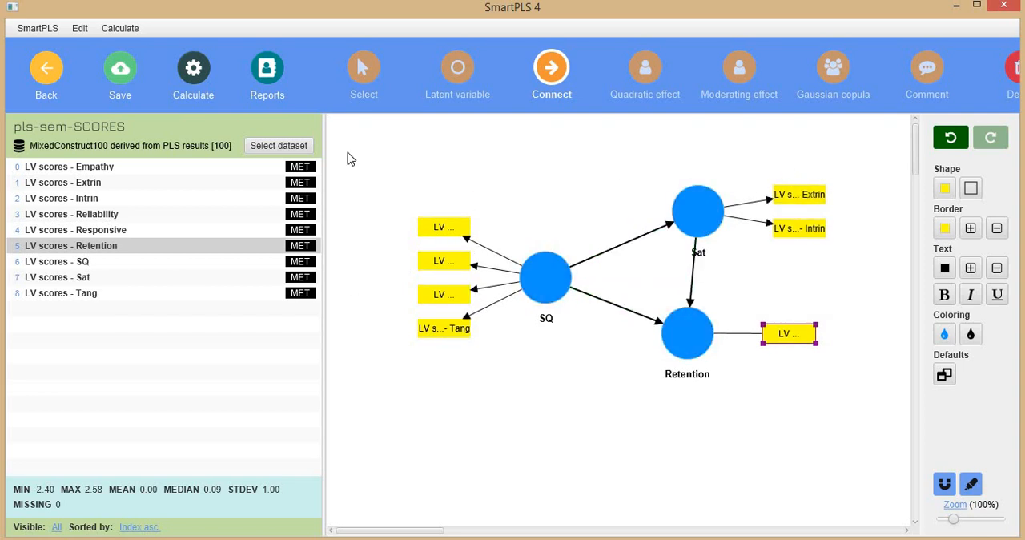
Step: Run the PLS-SEM algorithm on the model and view the construct reliability and validity overview in the report
{"action": "left_click", "coordinate": [205, 75]}
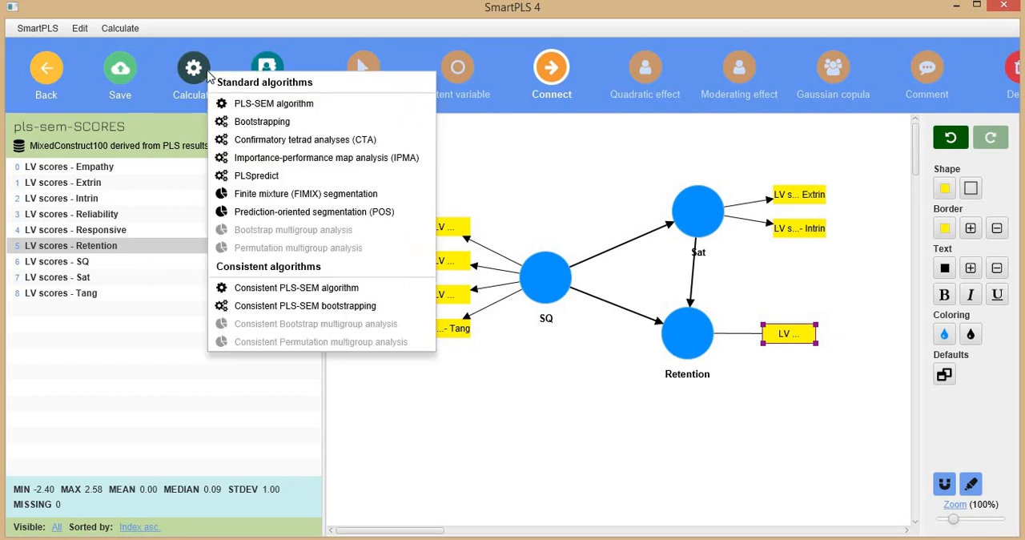
{"action": "left_click", "coordinate": [275, 106]}
{"action": "left_click", "coordinate": [653, 512]}
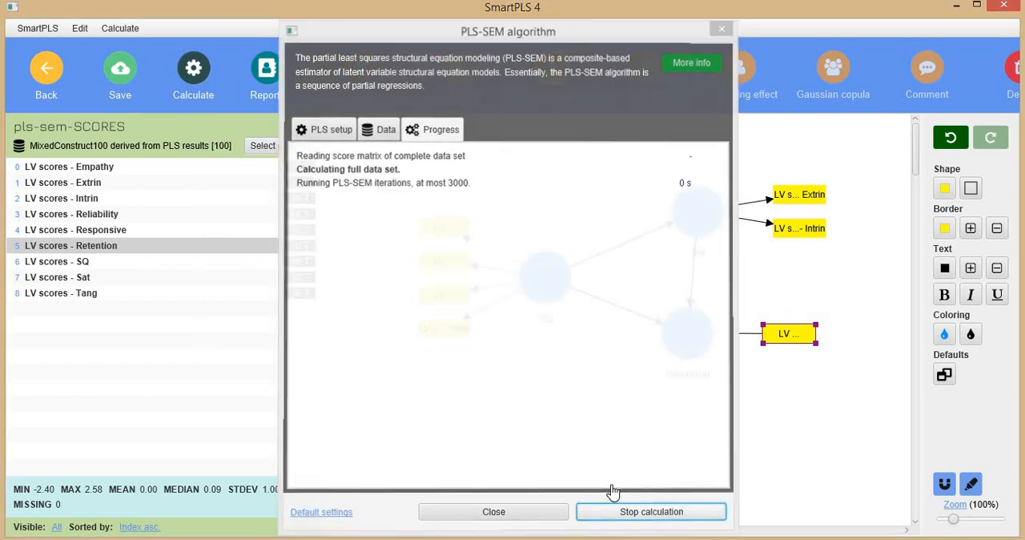
{"action": "left_click", "coordinate": [229, 70]}
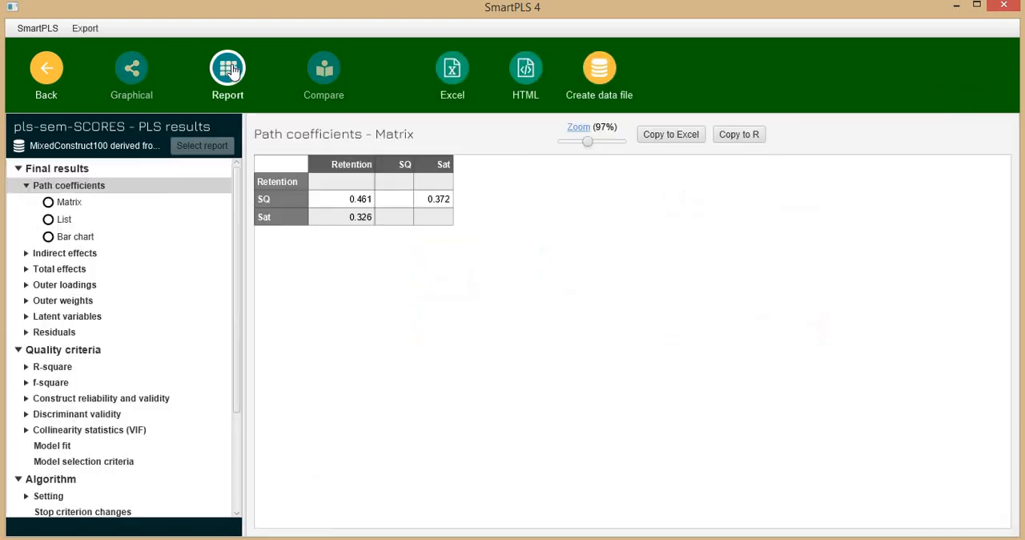
{"action": "left_click", "coordinate": [86, 399]}
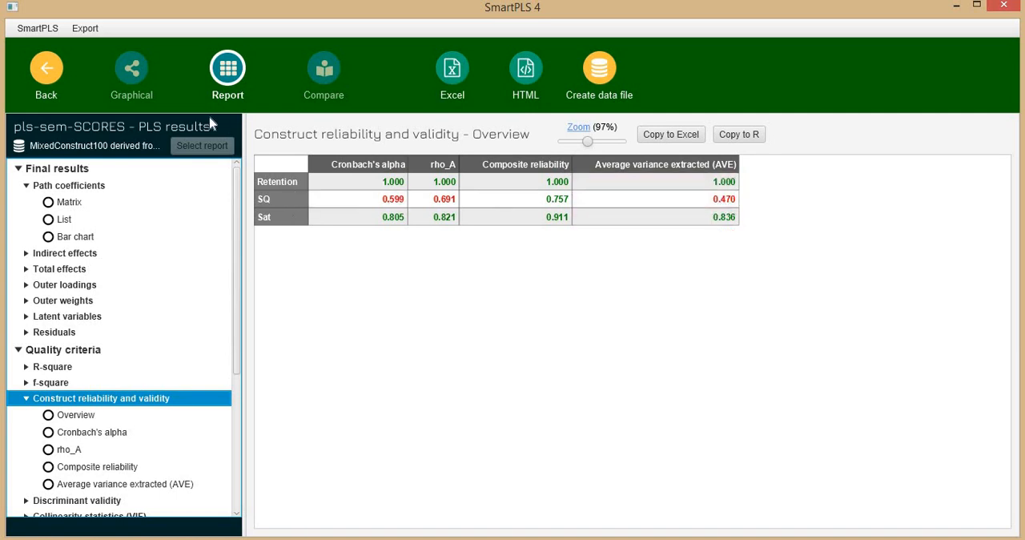
Step: Remove the Tang scores indicator from the SQ construct in the graphical results
{"action": "left_click", "coordinate": [127, 82]}
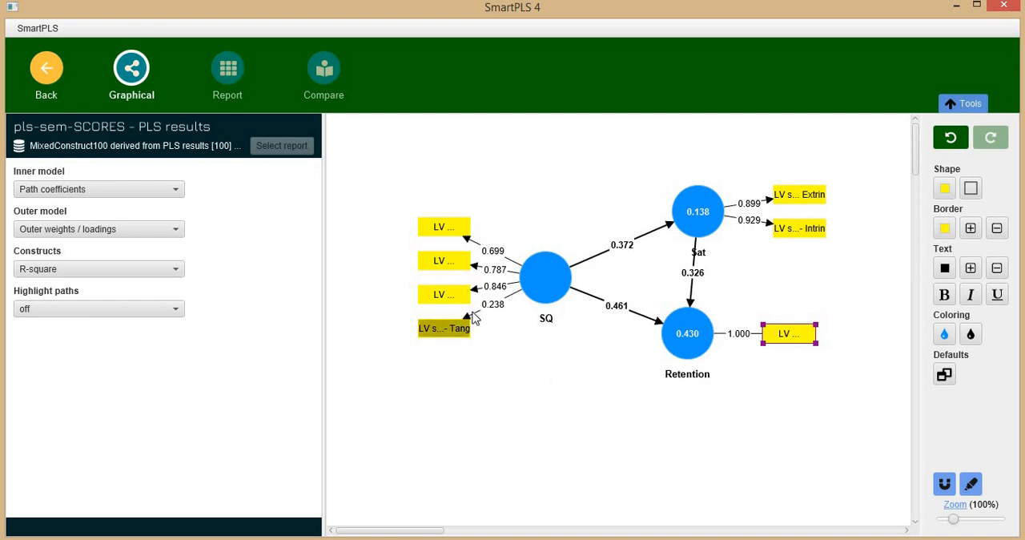
{"action": "left_click", "coordinate": [435, 334]}
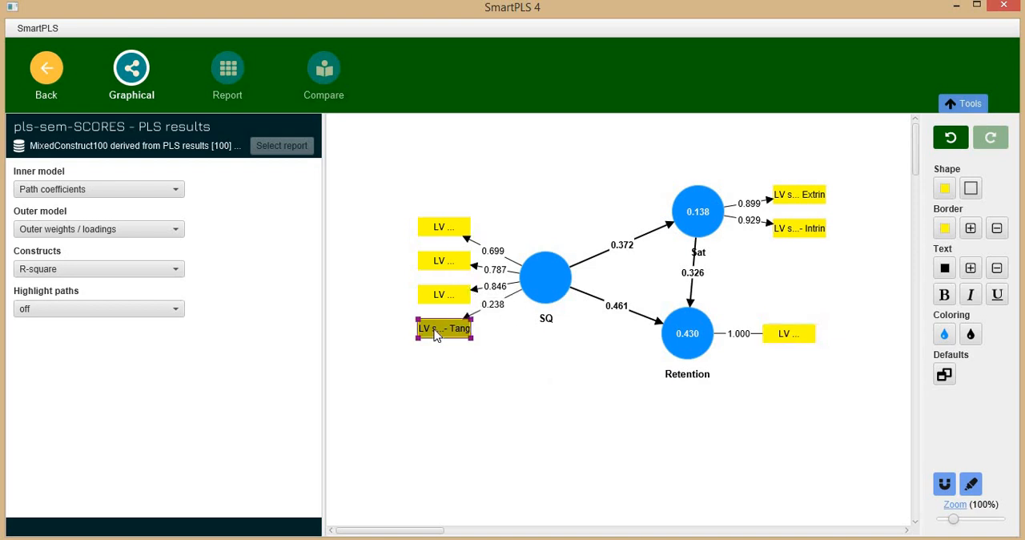
{"action": "key", "text": "Delete"}
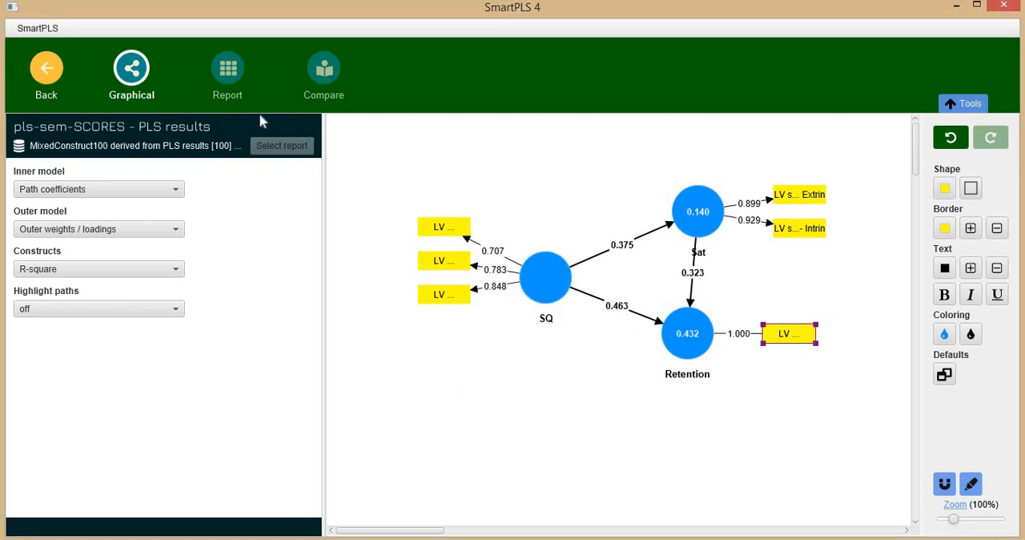
Step: Check the recalculated path coefficients and the construct reliability and validity overview in the report
{"action": "left_click", "coordinate": [236, 78]}
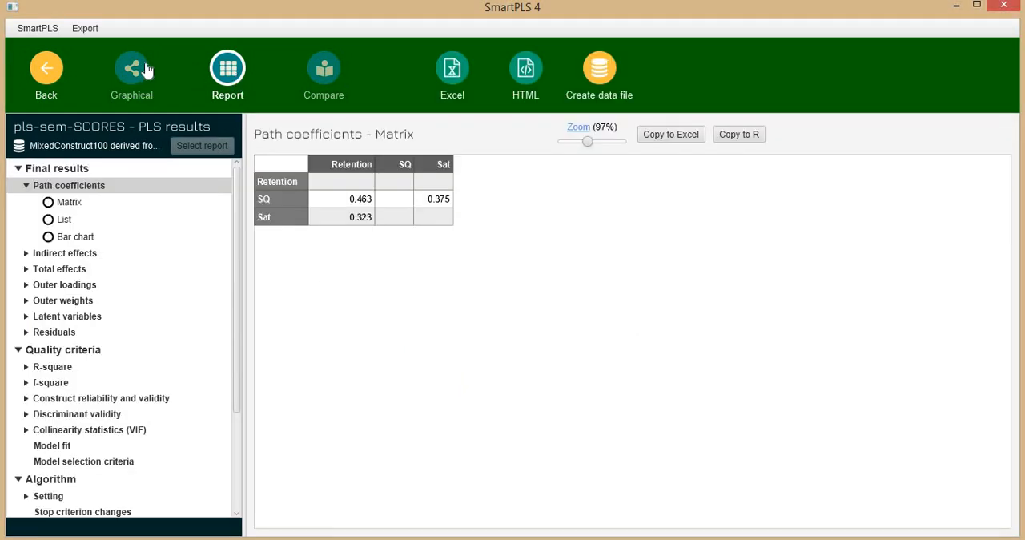
{"action": "left_click", "coordinate": [141, 73]}
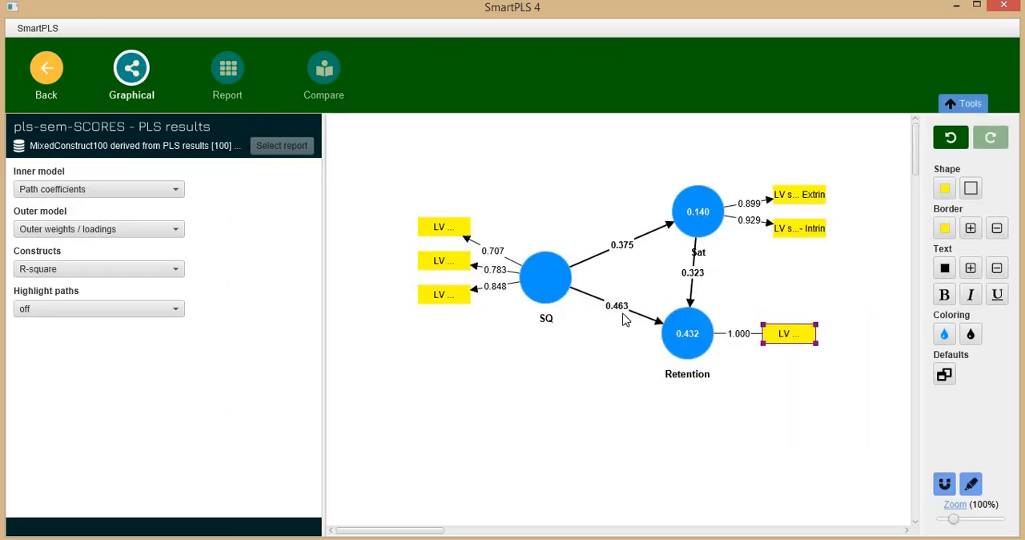
{"action": "left_click", "coordinate": [232, 76]}
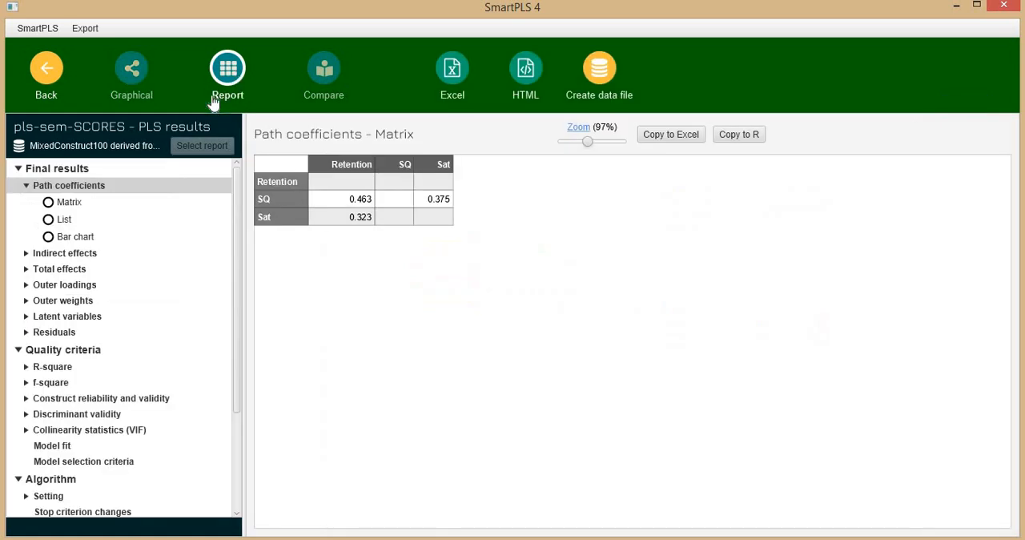
{"action": "left_click", "coordinate": [72, 399]}
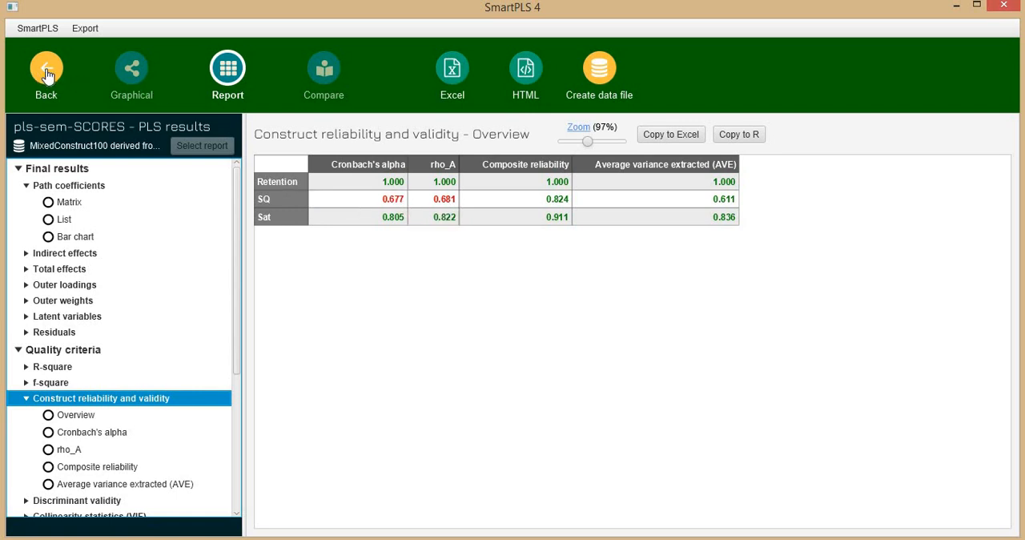
Step: Review the HTMT and Fornell-Larcker discriminant validity tables, and return to the graphical results
{"action": "scroll", "coordinate": [129, 401], "scroll_direction": "down", "scroll_amount": 2}
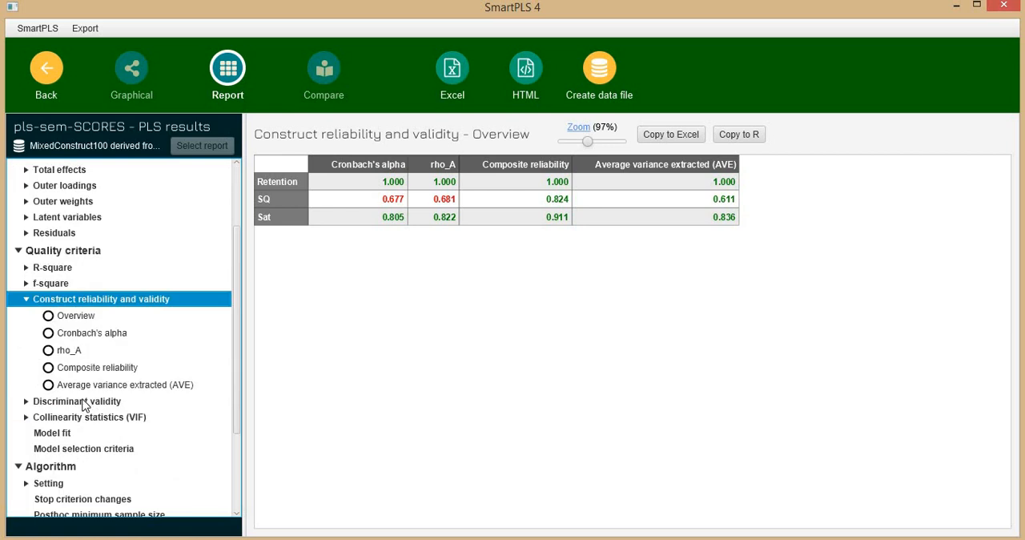
{"action": "left_click", "coordinate": [87, 407]}
{"action": "left_click", "coordinate": [102, 459]}
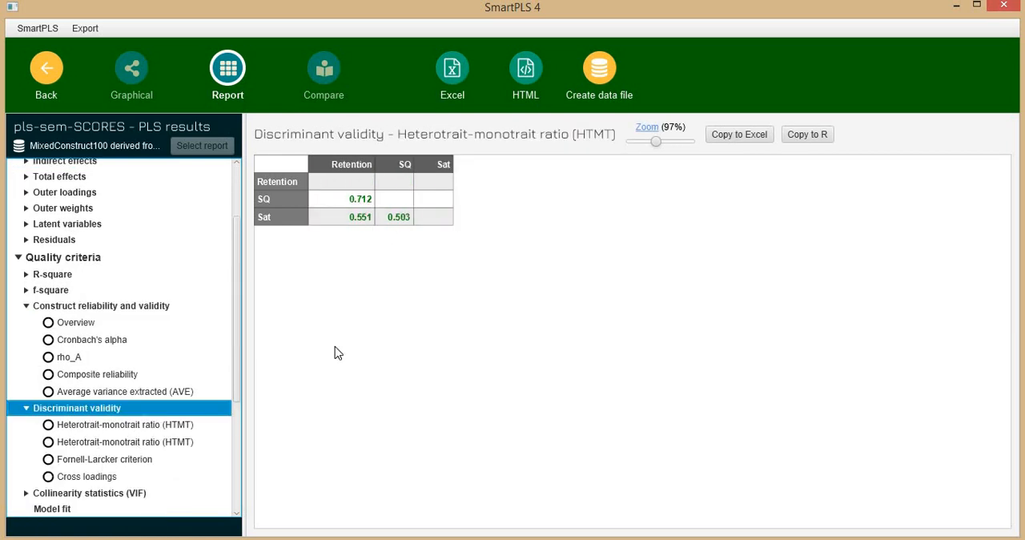
{"action": "left_click", "coordinate": [132, 78]}
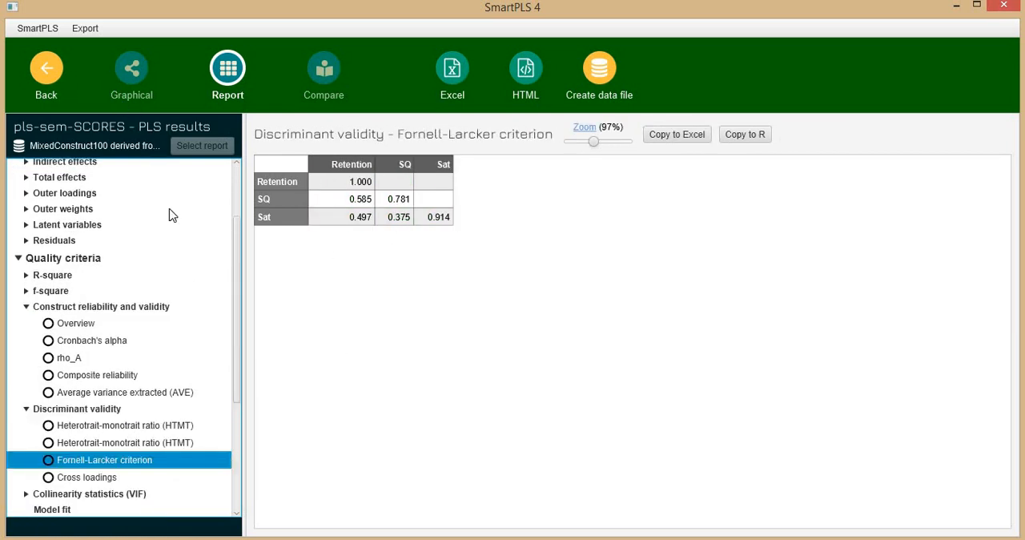
{"action": "mouse_move", "coordinate": [556, 279]}
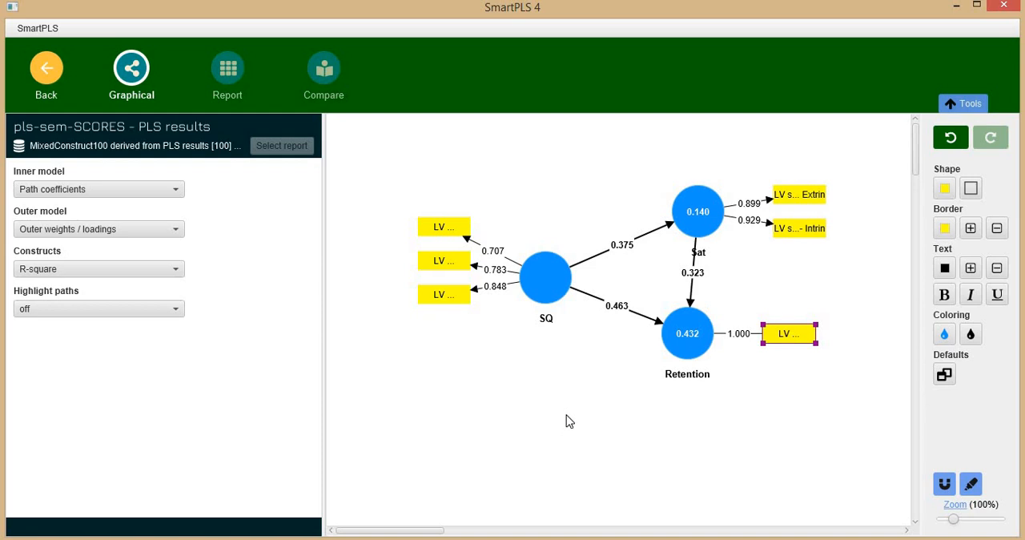
Step: Leave the results and close the pls-sem-SCORES model to return to the workspace
{"action": "left_click", "coordinate": [48, 76]}
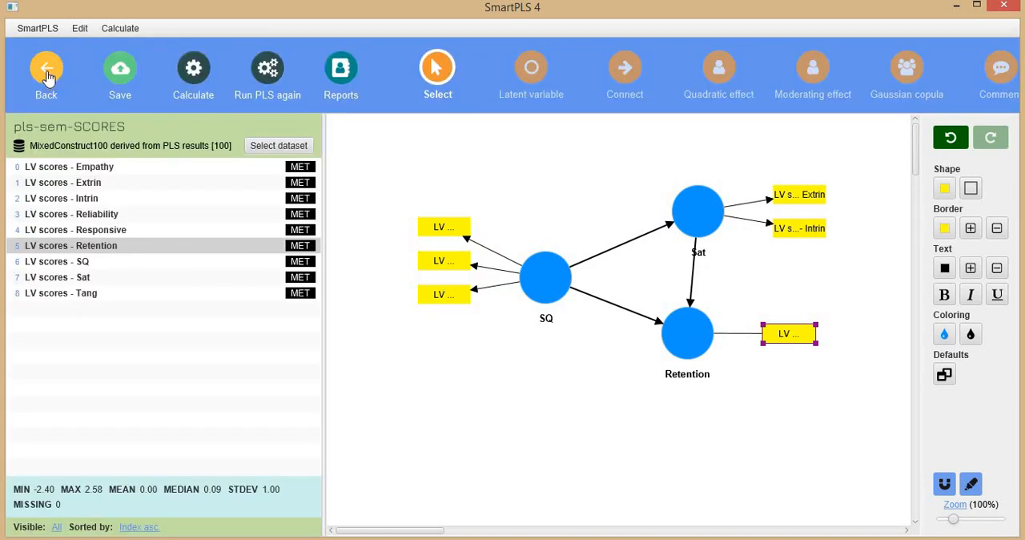
{"action": "left_click", "coordinate": [47, 79]}
{"action": "left_click", "coordinate": [494, 304]}
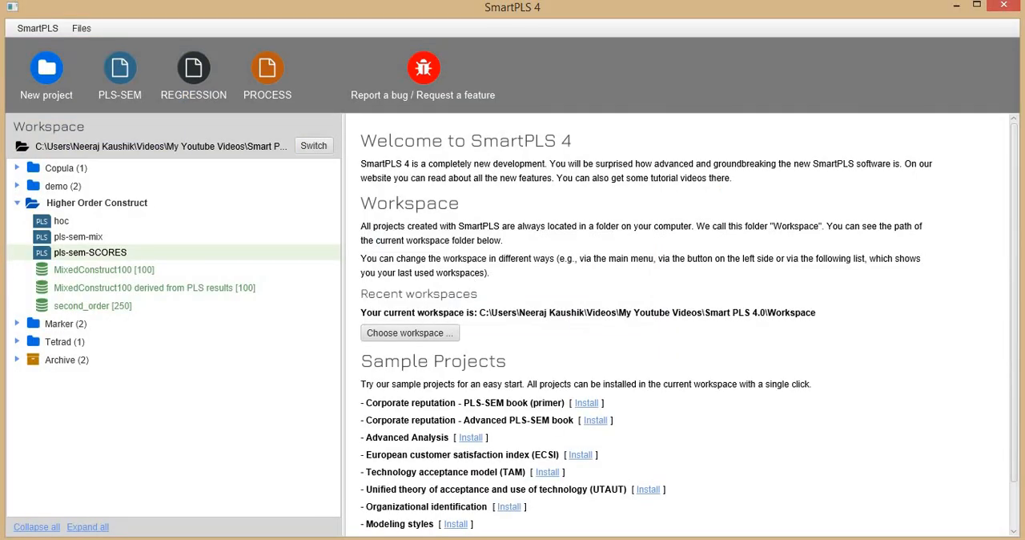
{"action": "left_click", "coordinate": [119, 270]}
{"action": "double_click", "coordinate": [61, 272]}
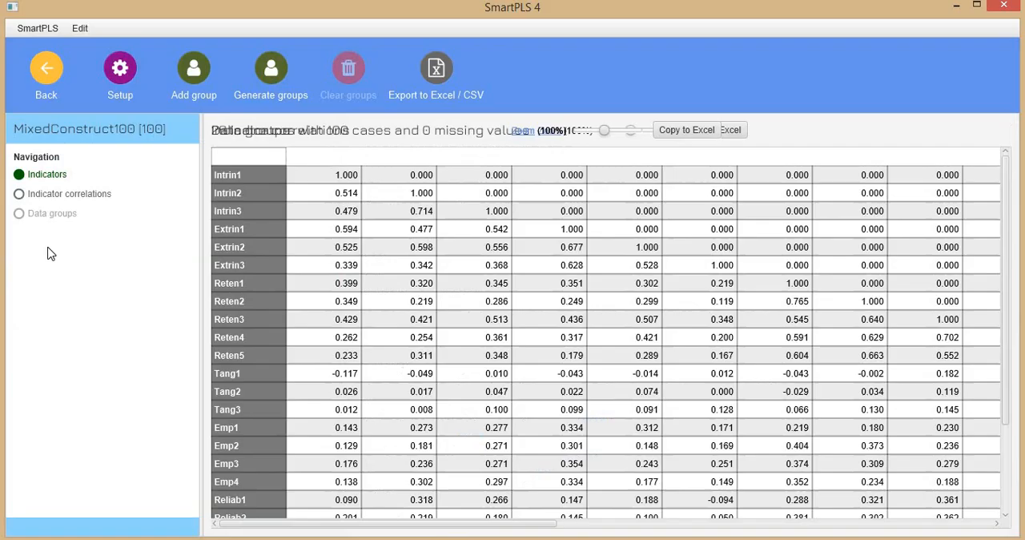
{"action": "left_click", "coordinate": [44, 74]}
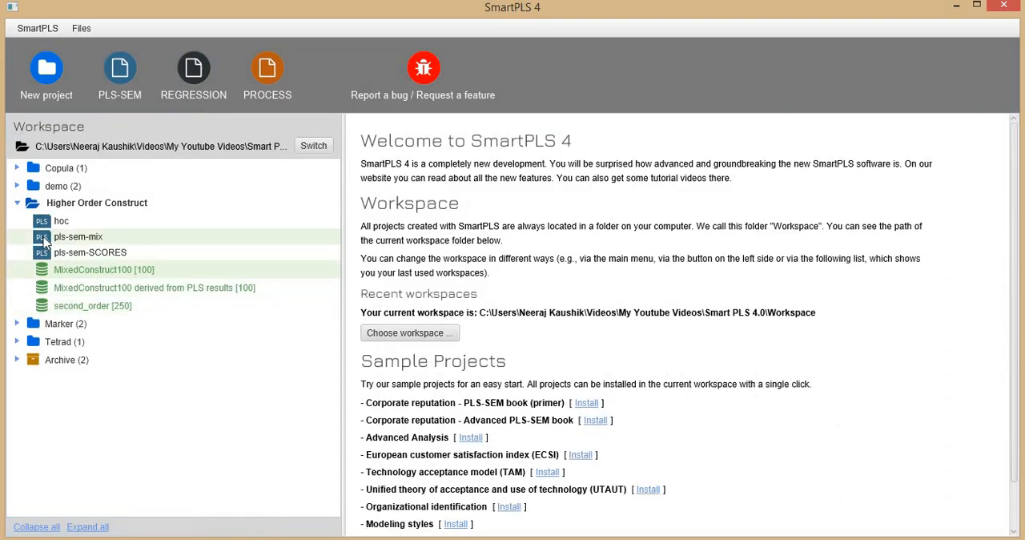
Step: Open the pls-sem-mix model and briefly show the SQ construct's indicators before hiding them again
{"action": "double_click", "coordinate": [42, 242]}
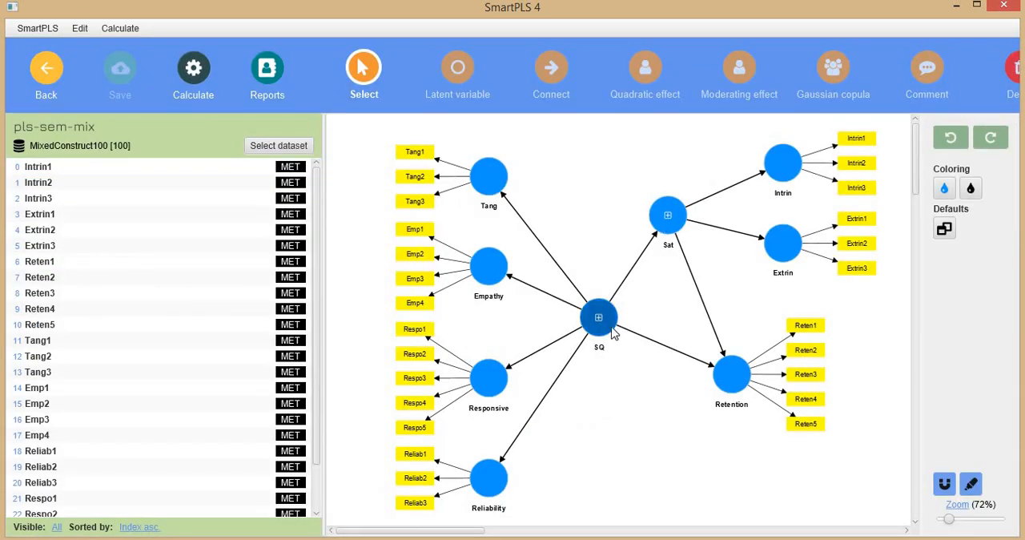
{"action": "left_click", "coordinate": [613, 328]}
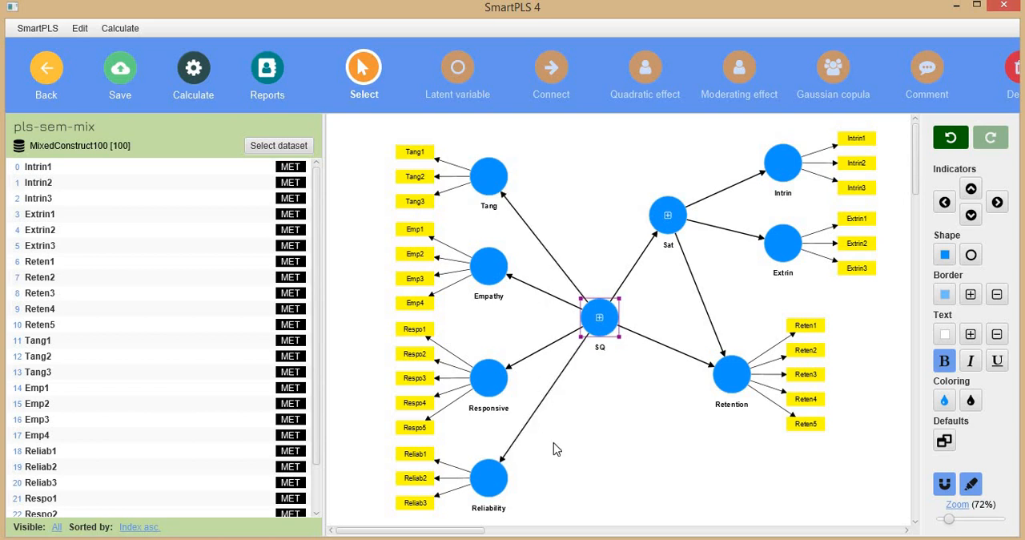
{"action": "double_click", "coordinate": [600, 318]}
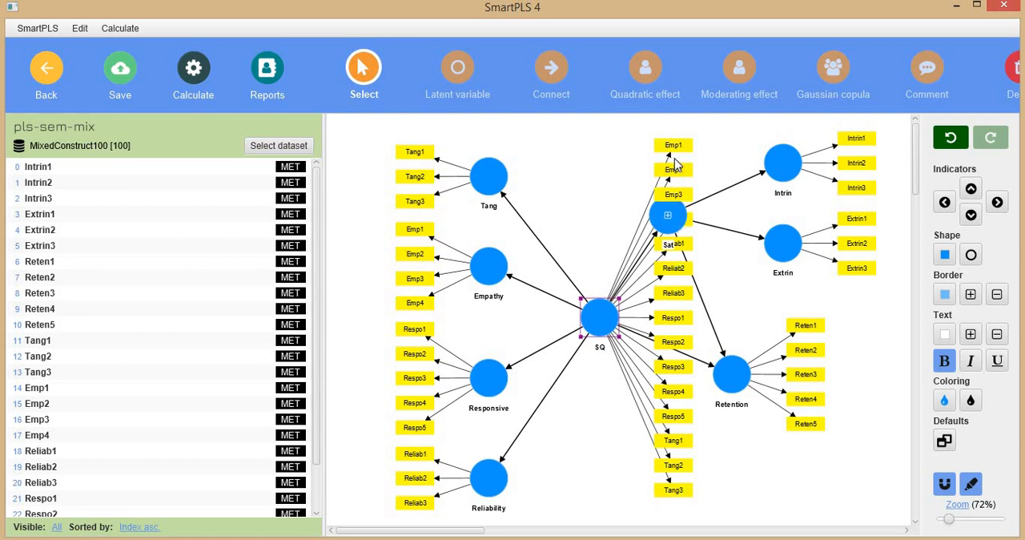
{"action": "key", "text": "h"}
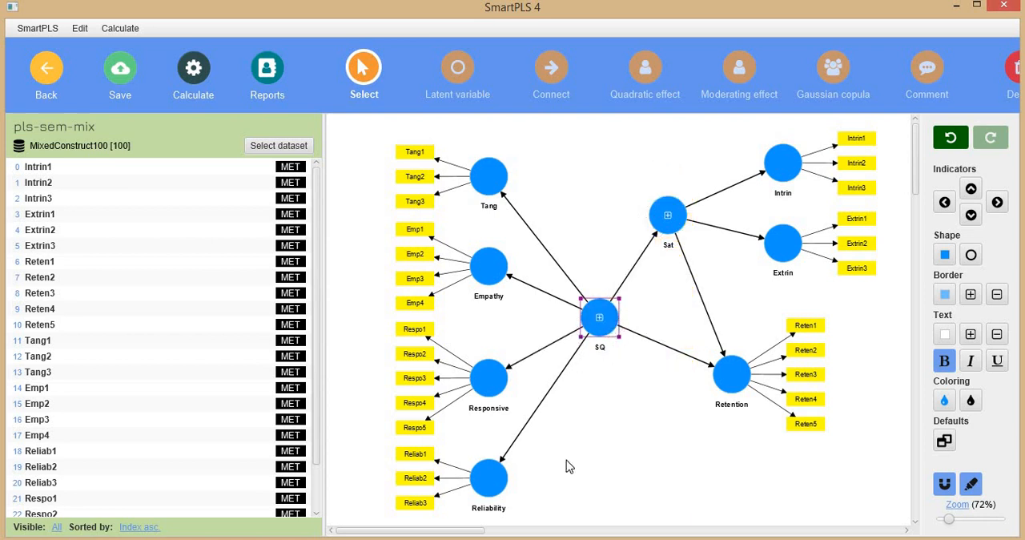
Step: Switch to the higher-order constructs article in Adobe Acrobat and go to its first page
{"action": "key", "text": "alt+Tab"}
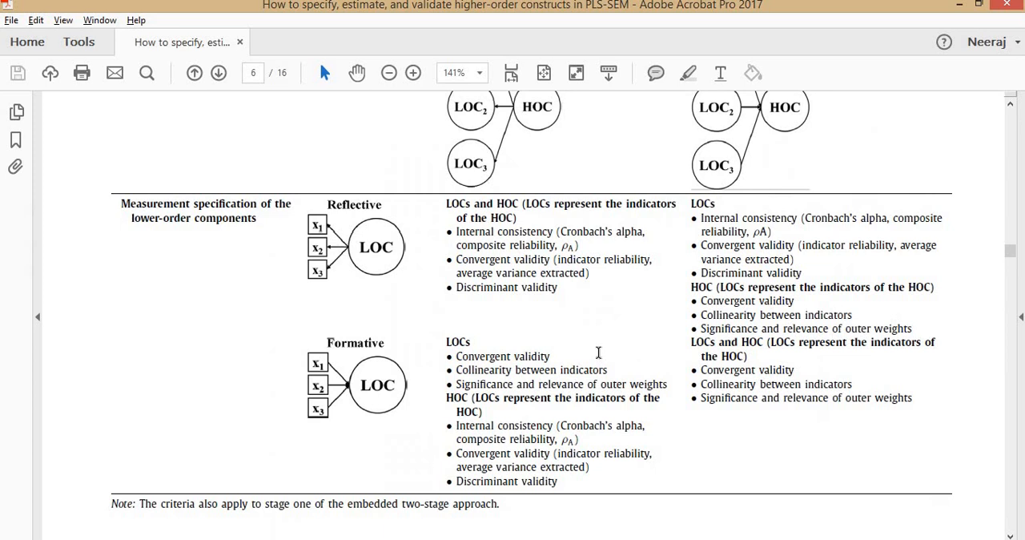
{"action": "key", "text": "Home"}
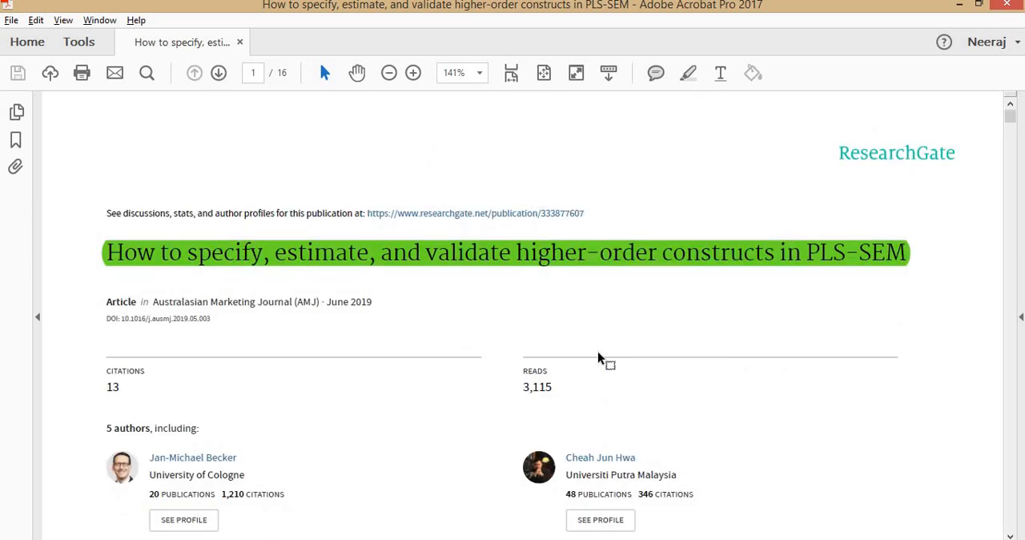